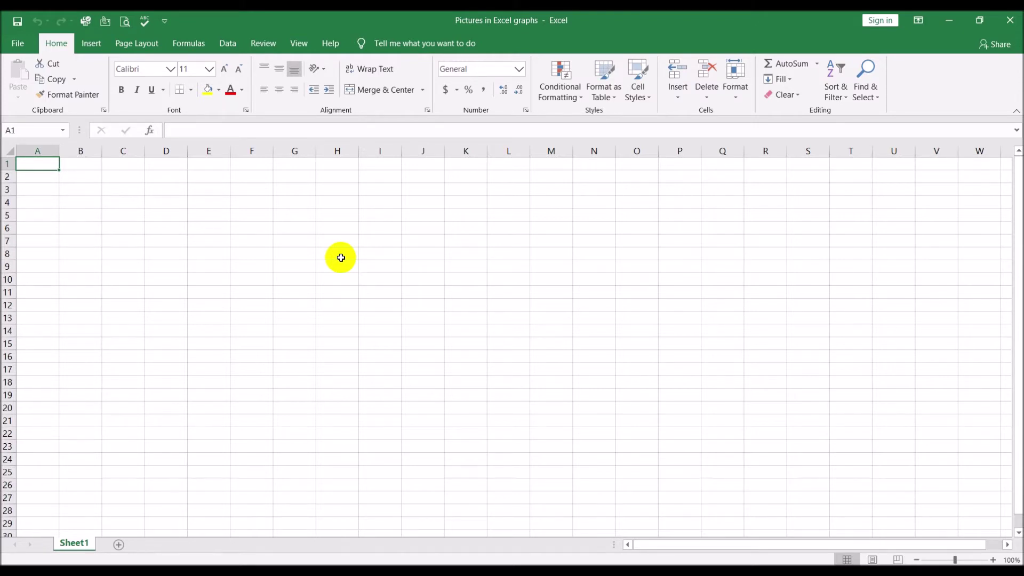
Step: Enter the header "Electronics Manufacturer" in cell A1 and fit column A's width to the text
{"action": "type", "text": "Electr"}
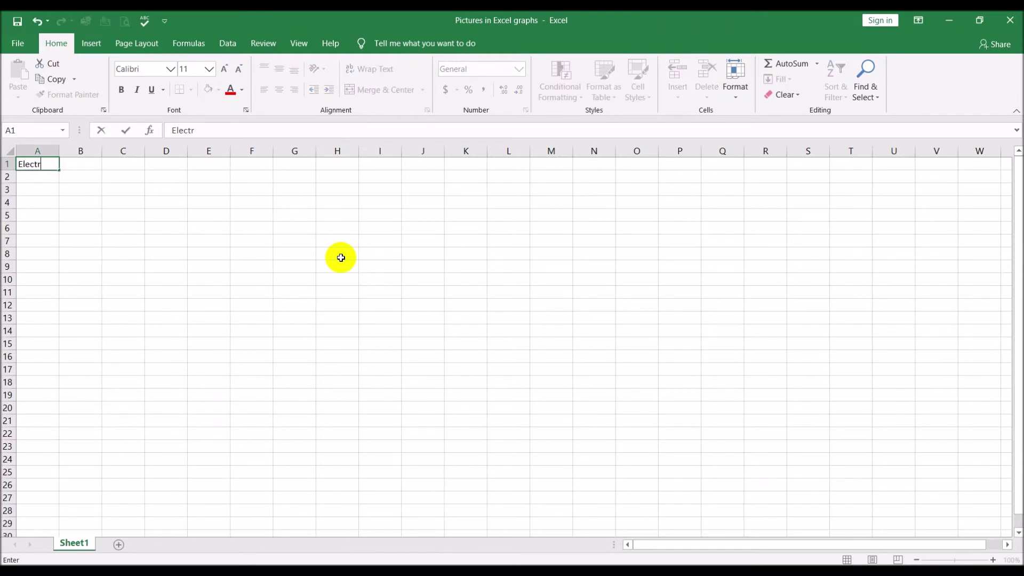
{"action": "type", "text": "onics Manufacturer"}
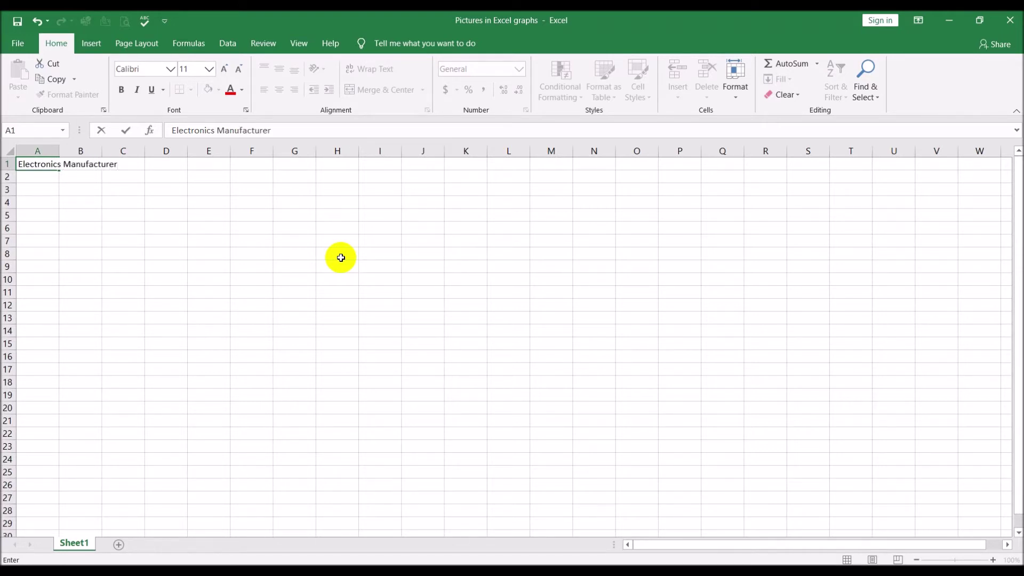
{"action": "key", "text": "Return"}
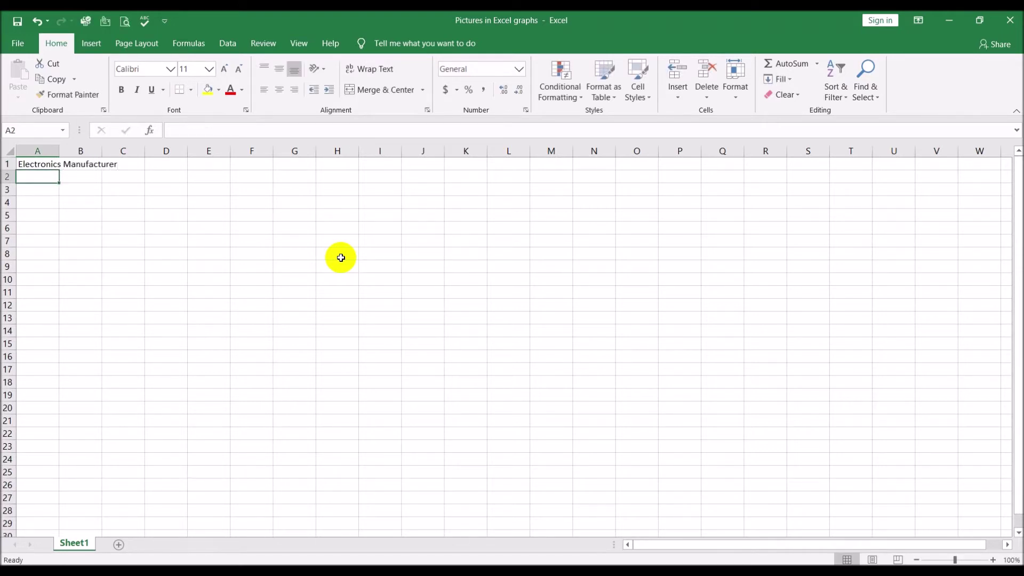
{"action": "double_click", "coordinate": [59, 145]}
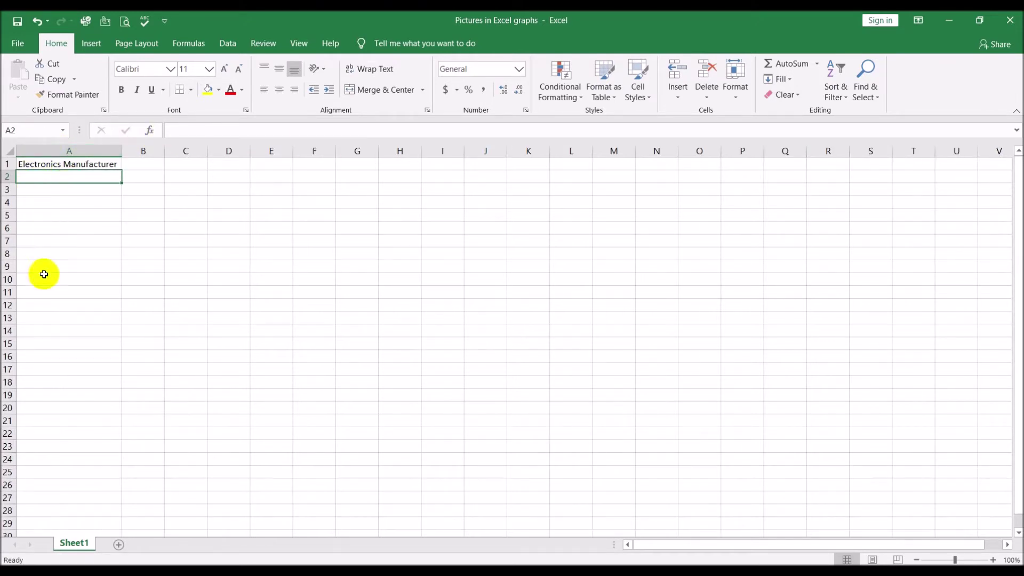
Step: Enter the header "Annual Sales (Mil$)" in cell B1 and fit column B's width to the text
{"action": "left_click", "coordinate": [137, 164]}
{"action": "type", "text": "Annu"}
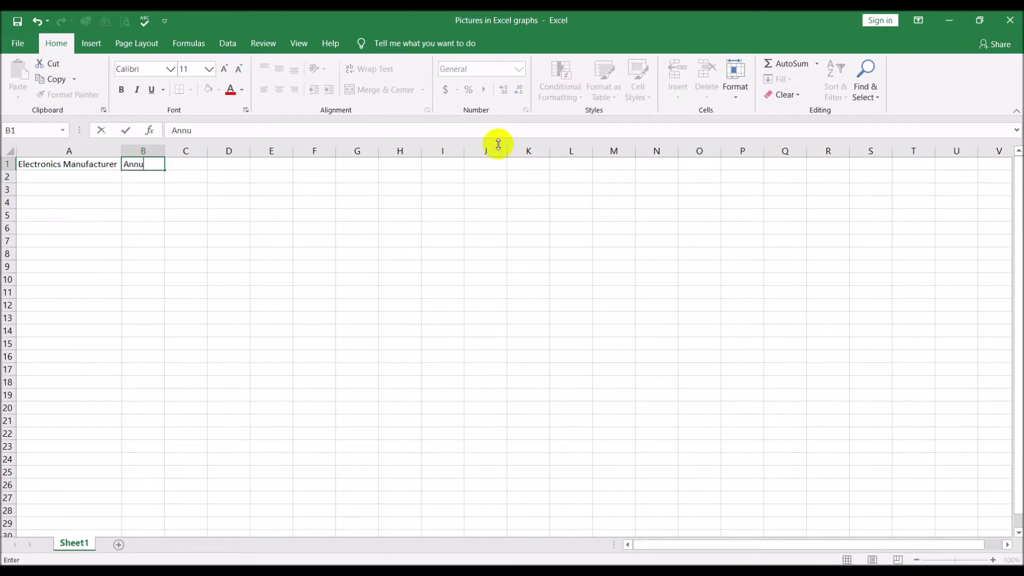
{"action": "type", "text": "al Sales (Mil$)"}
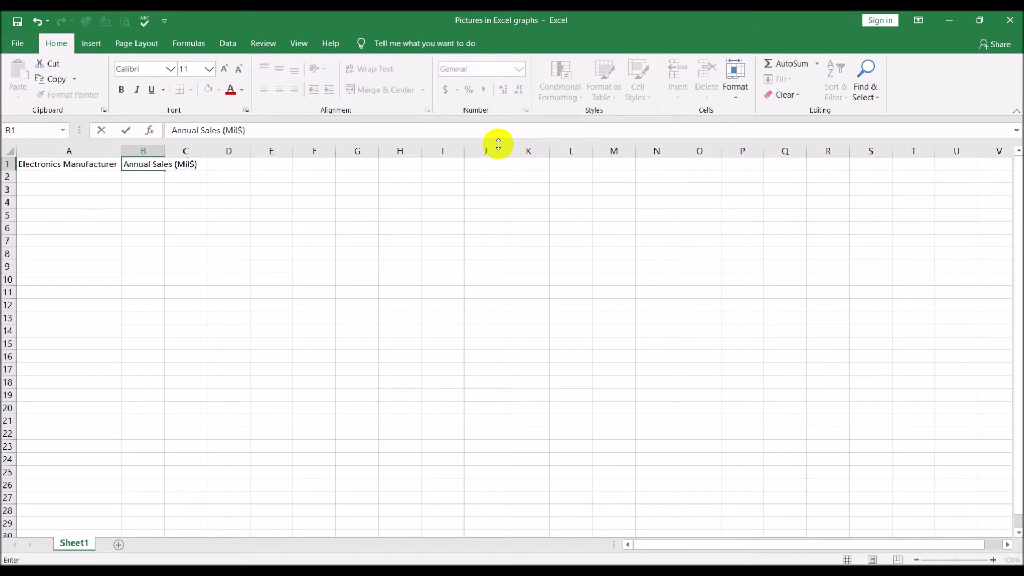
{"action": "key", "text": "Return"}
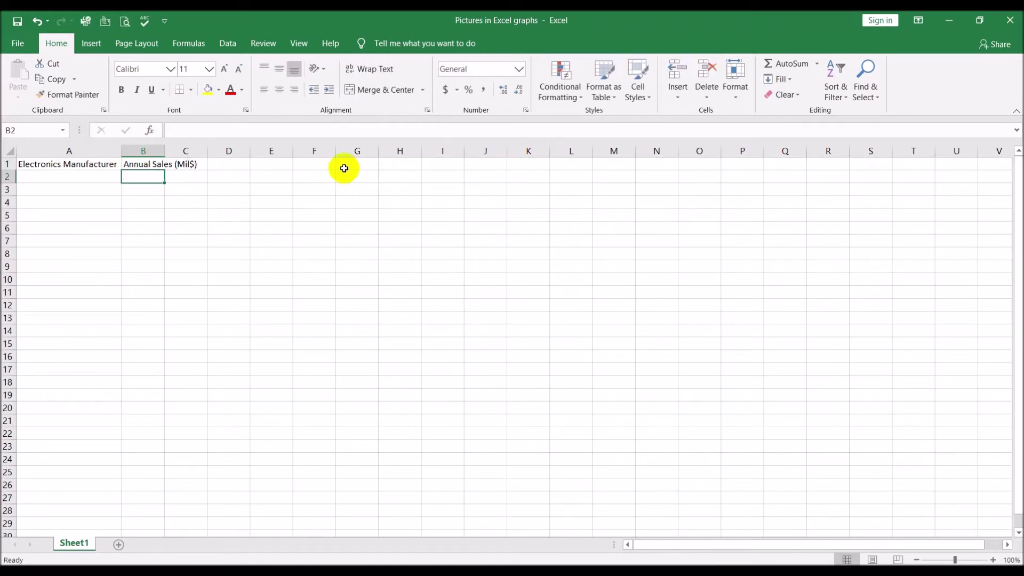
{"action": "double_click", "coordinate": [164, 151]}
Step: Enter "Manufacturer #1" in cell A2 and copy its "Manufacturer #" portion for reuse
{"action": "left_click", "coordinate": [96, 180]}
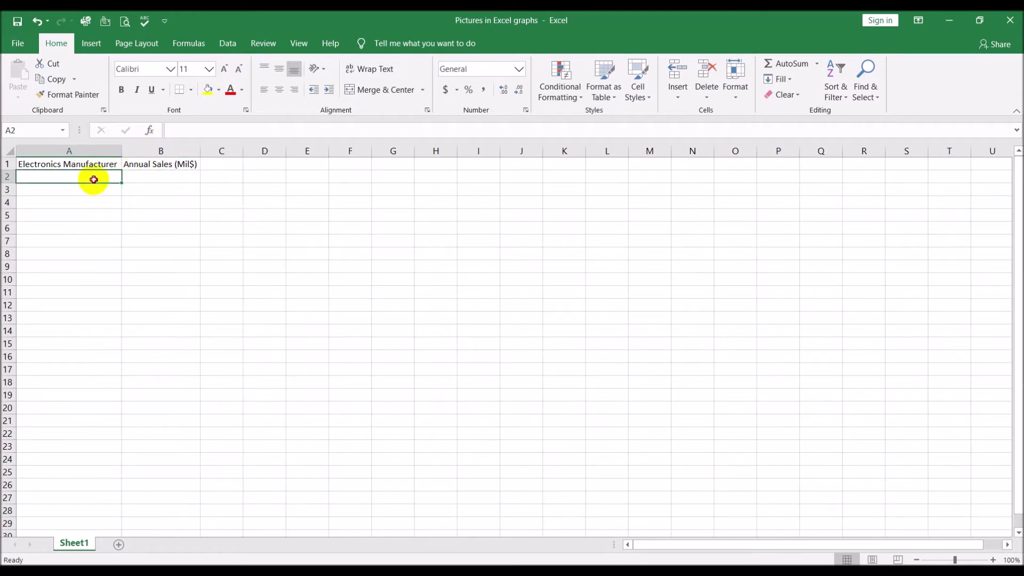
{"action": "type", "text": "Manu"}
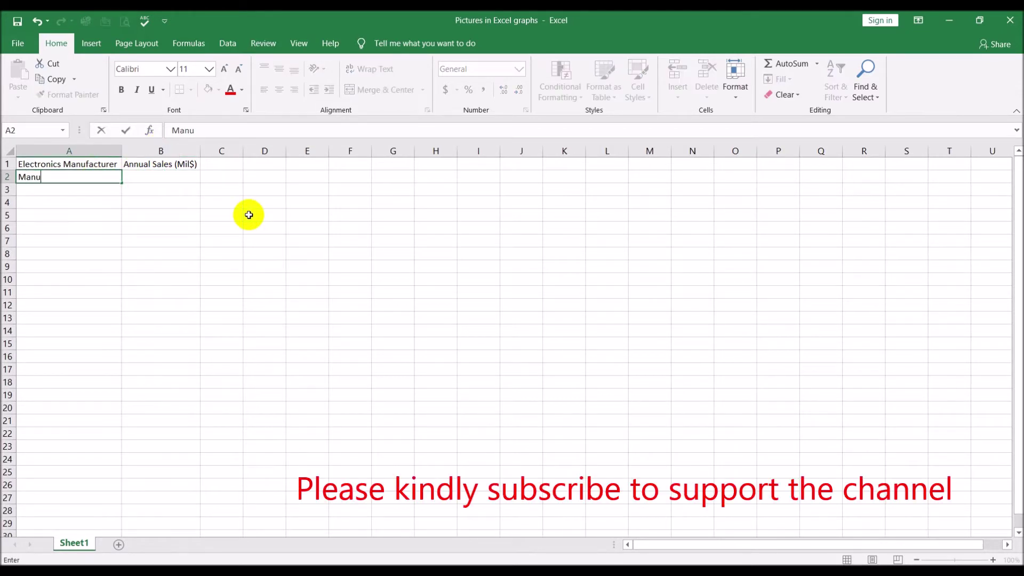
{"action": "type", "text": "facturer #1"}
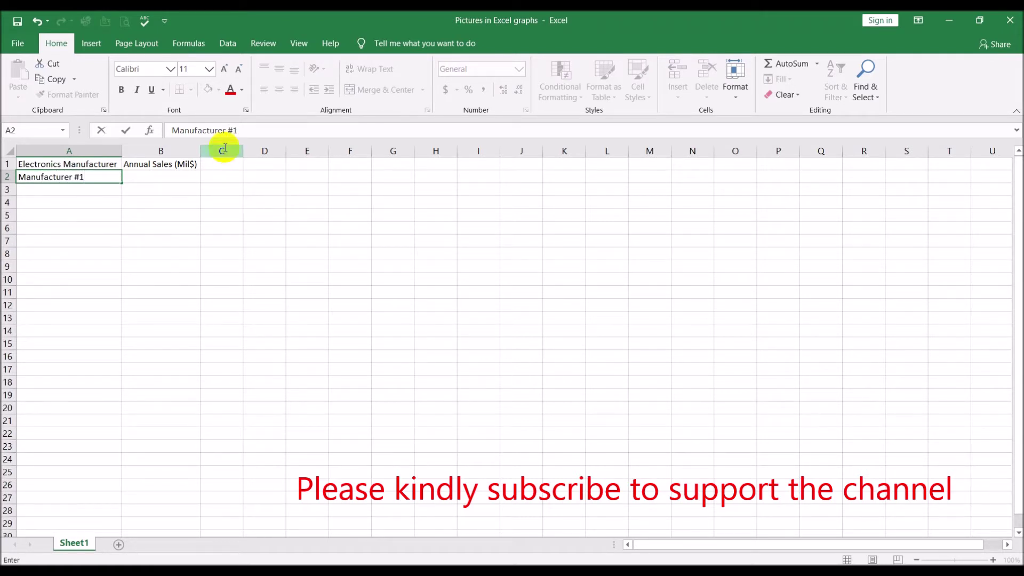
{"action": "left_click_drag", "start_coordinate": [229, 128], "coordinate": [85, 119]}
{"action": "key", "text": "ctrl+c"}
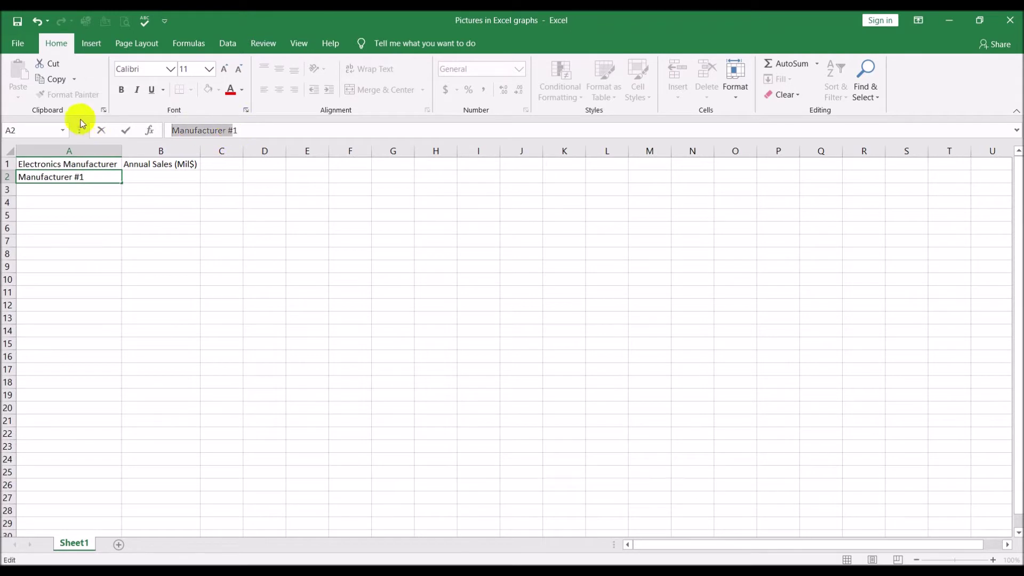
{"action": "left_click", "coordinate": [268, 130]}
{"action": "key", "text": "Return"}
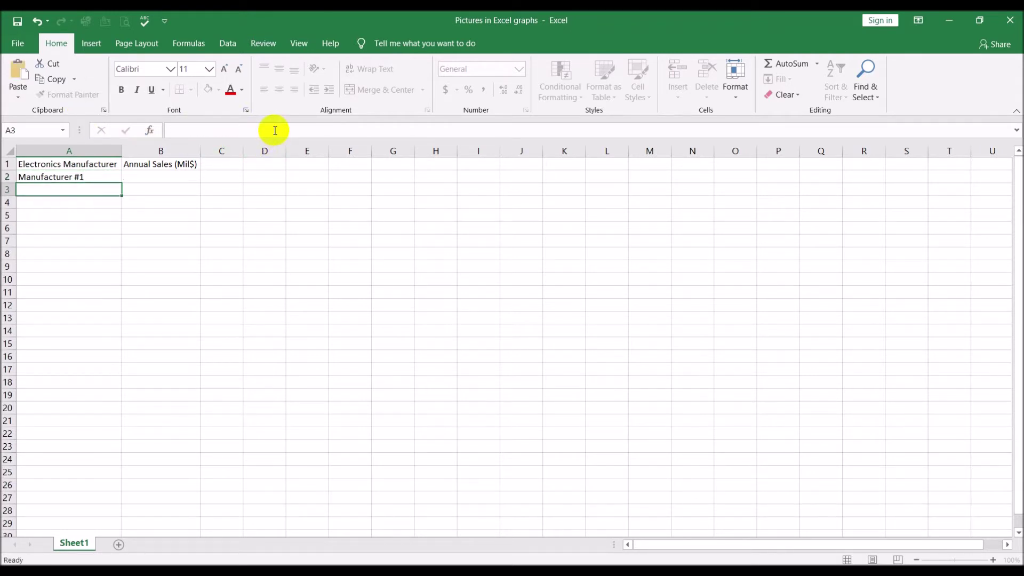
Step: Fill cells A3 to A5 with "Manufacturer #2", "Manufacturer #3" and "Manufacturer #4", reusing the copied text
{"action": "key", "text": "ctrl+v"}
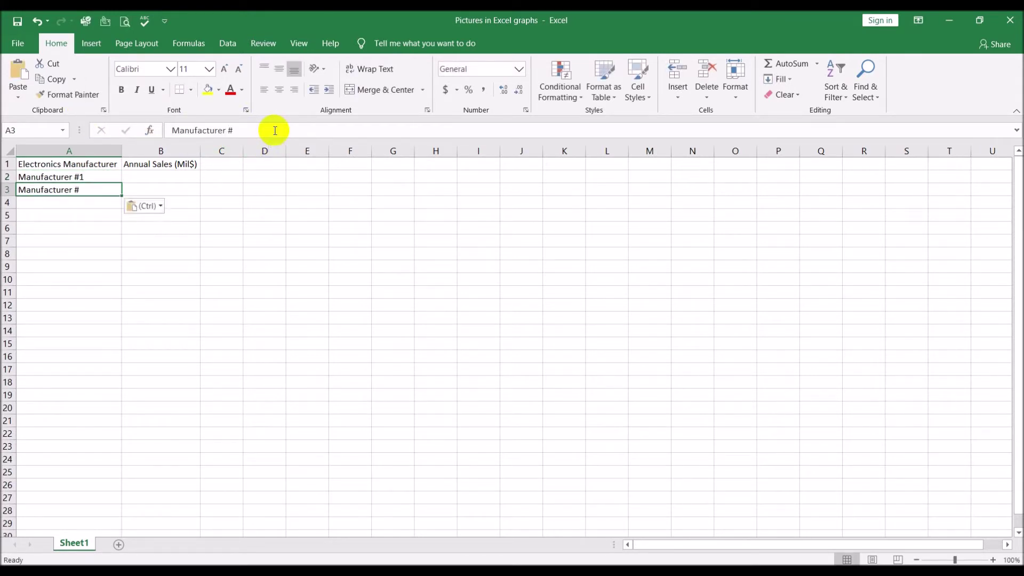
{"action": "left_click", "coordinate": [273, 131]}
{"action": "type", "text": "2"}
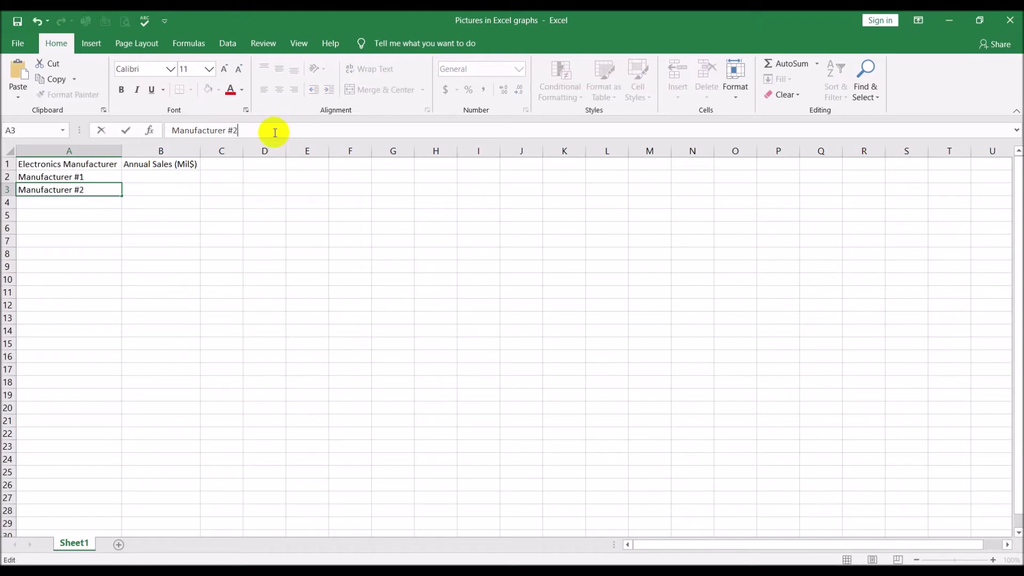
{"action": "key", "text": "Return"}
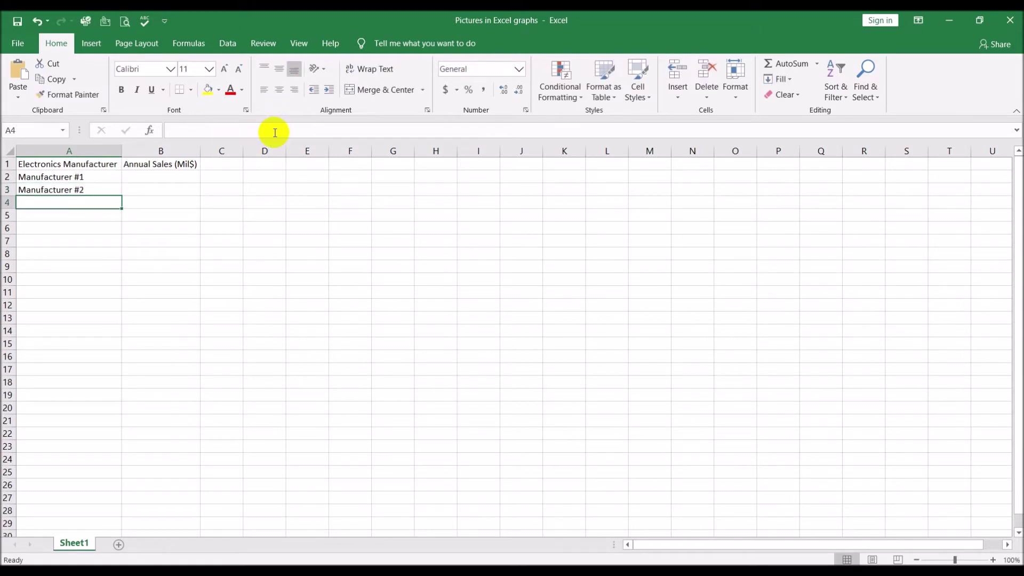
{"action": "key", "text": "ctrl+v"}
{"action": "left_click", "coordinate": [276, 130]}
{"action": "type", "text": "3"}
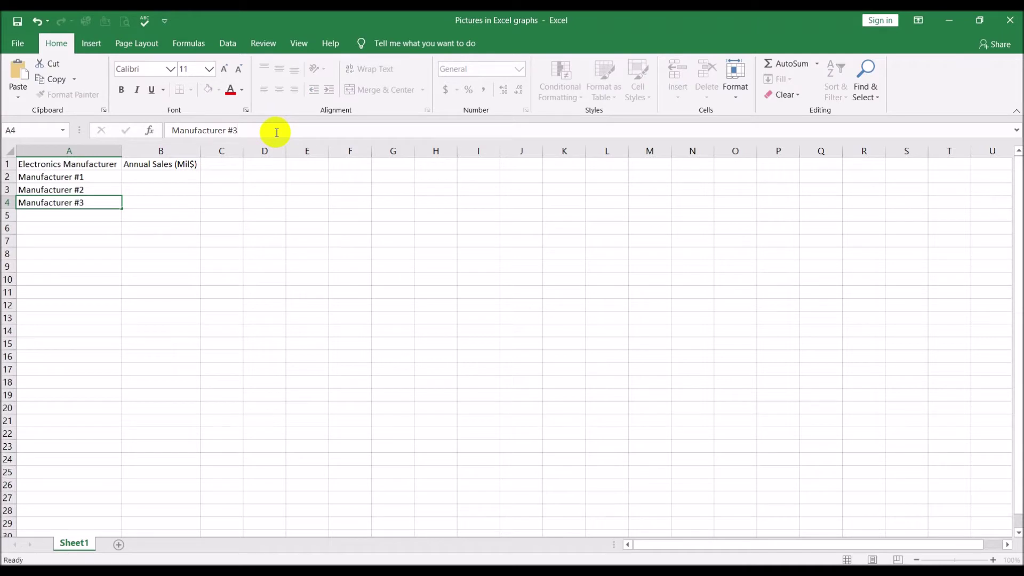
{"action": "key", "text": "Return"}
{"action": "key", "text": "ctrl+v"}
{"action": "left_click", "coordinate": [303, 128]}
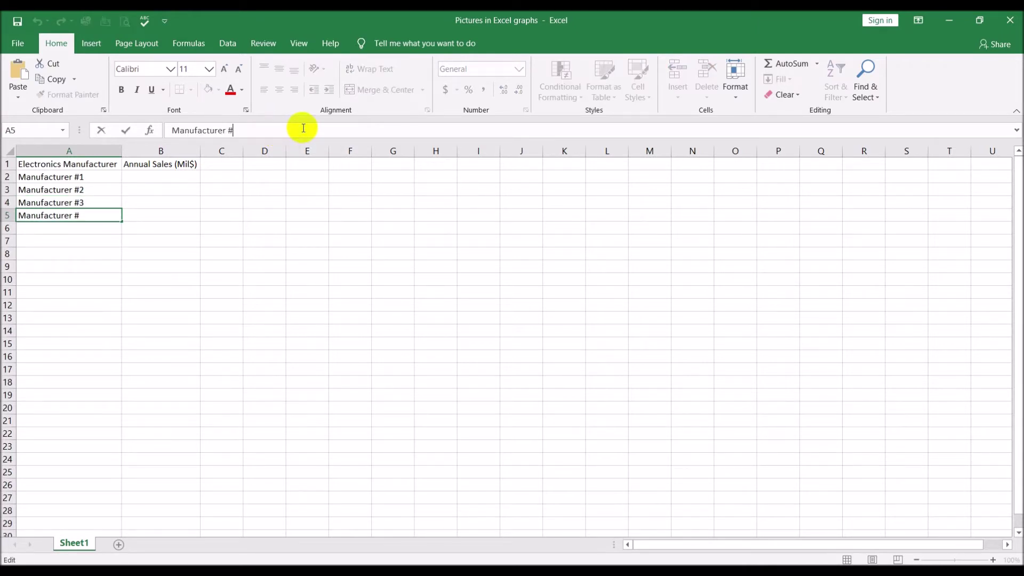
{"action": "type", "text": "4"}
{"action": "left_click", "coordinate": [321, 230]}
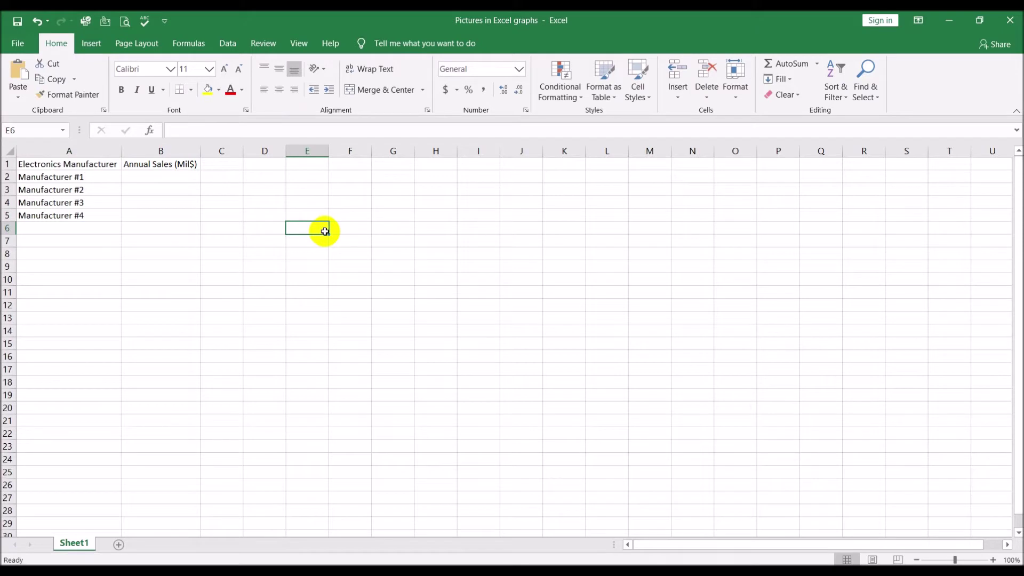
Step: Enter the annual sales values 80, 60, 78 and 90 in cells B2 to B5
{"action": "left_click", "coordinate": [160, 176]}
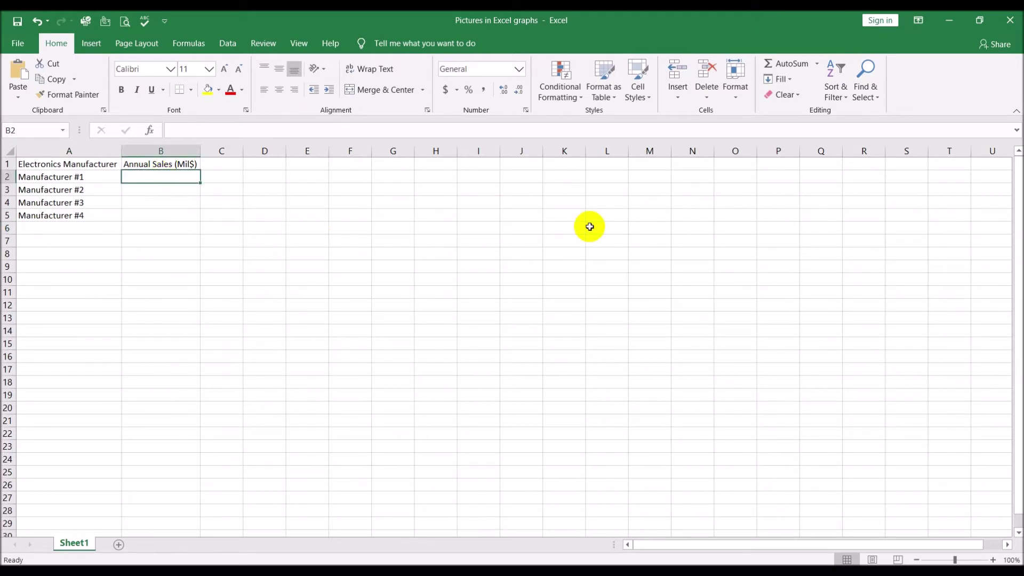
{"action": "type", "text": "80"}
{"action": "key", "text": "Return"}
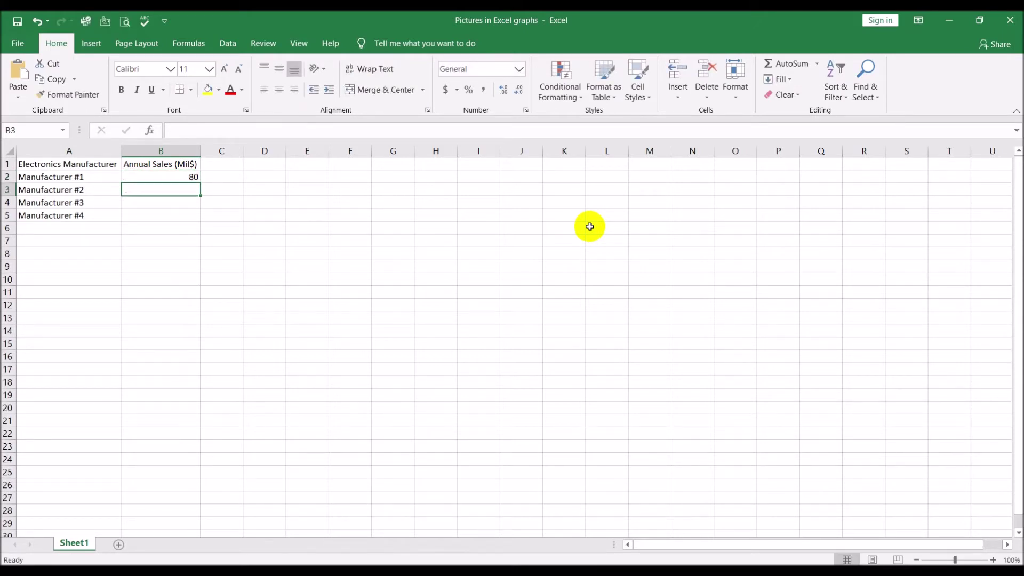
{"action": "type", "text": "6"}
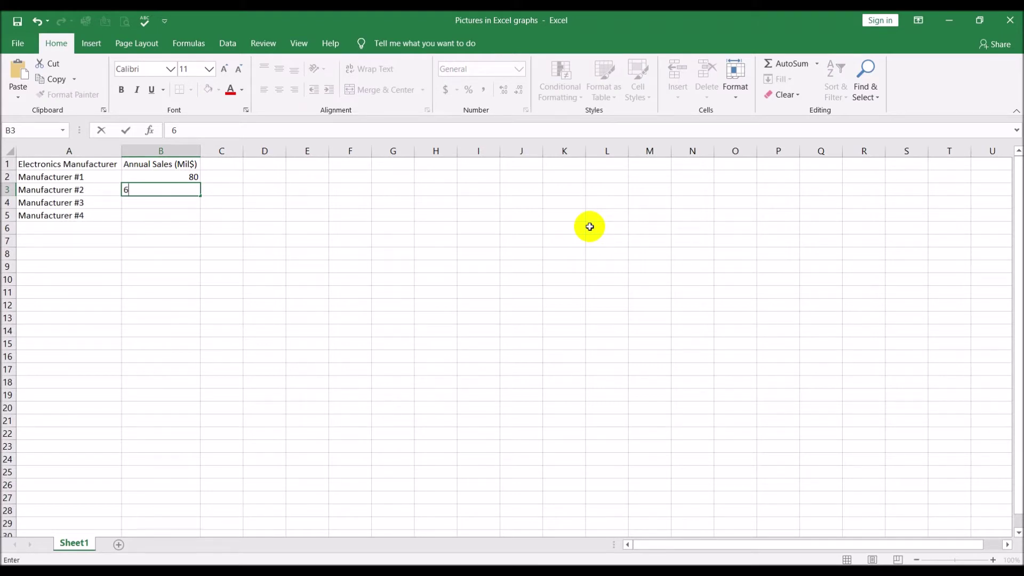
{"action": "type", "text": "0"}
{"action": "key", "text": "Return"}
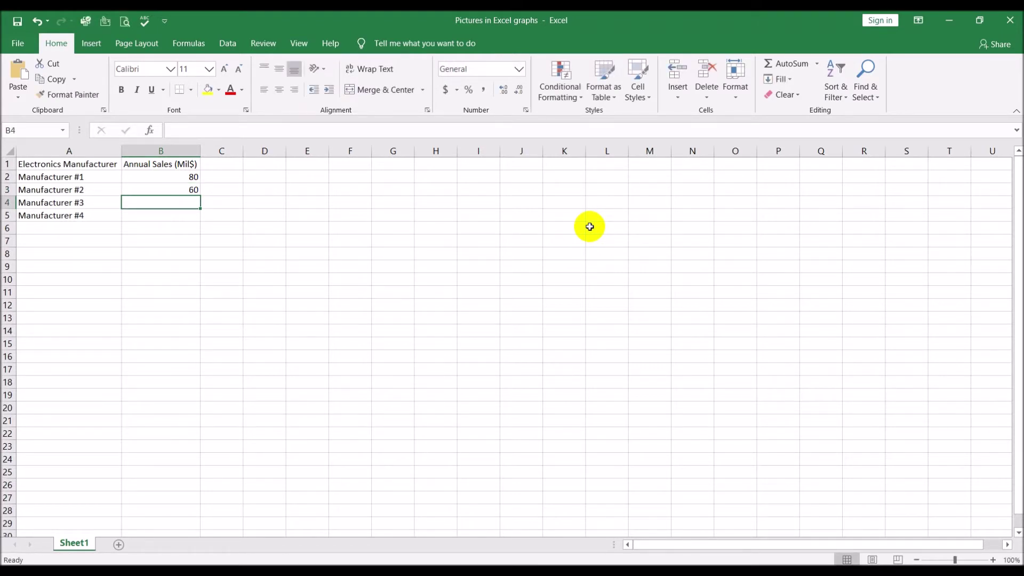
{"action": "type", "text": "78"}
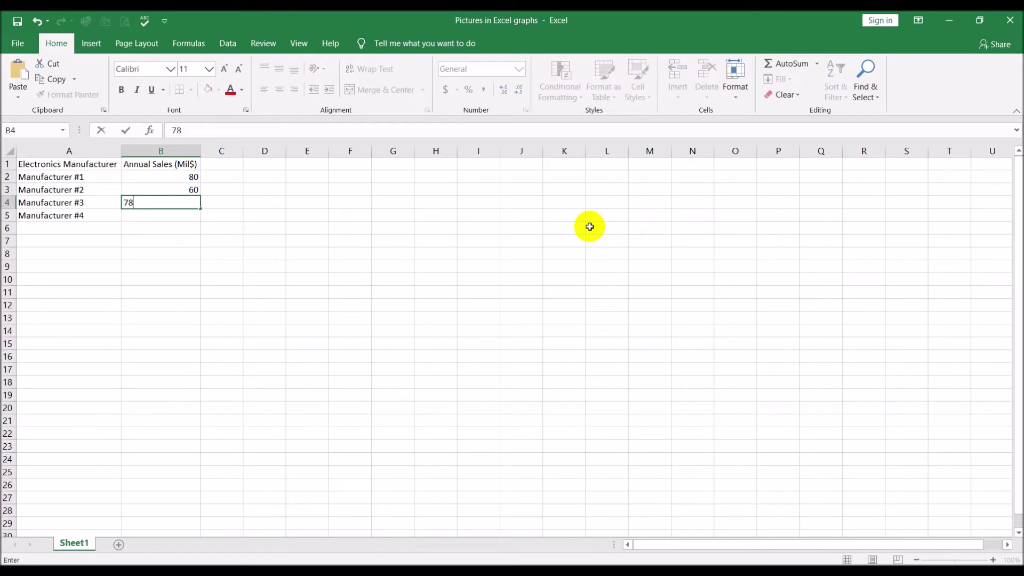
{"action": "key", "text": "Return"}
{"action": "type", "text": "90"}
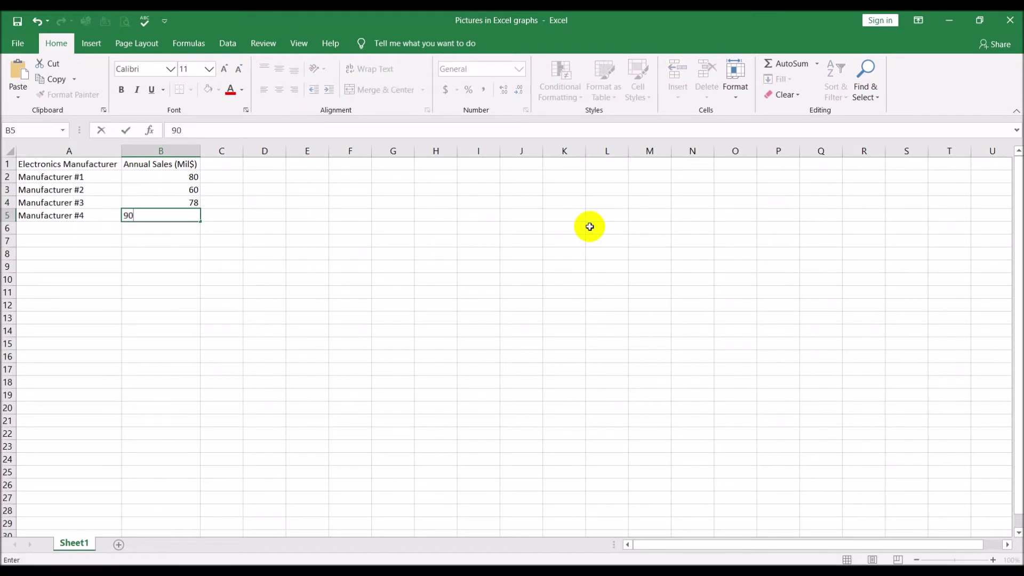
{"action": "key", "text": "Return"}
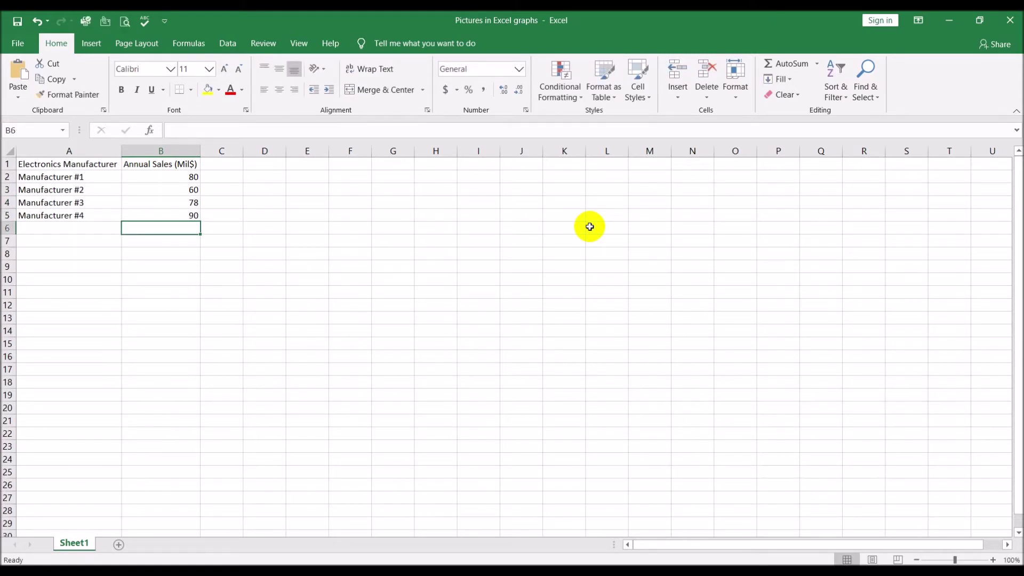
{"action": "left_click", "coordinate": [131, 203]}
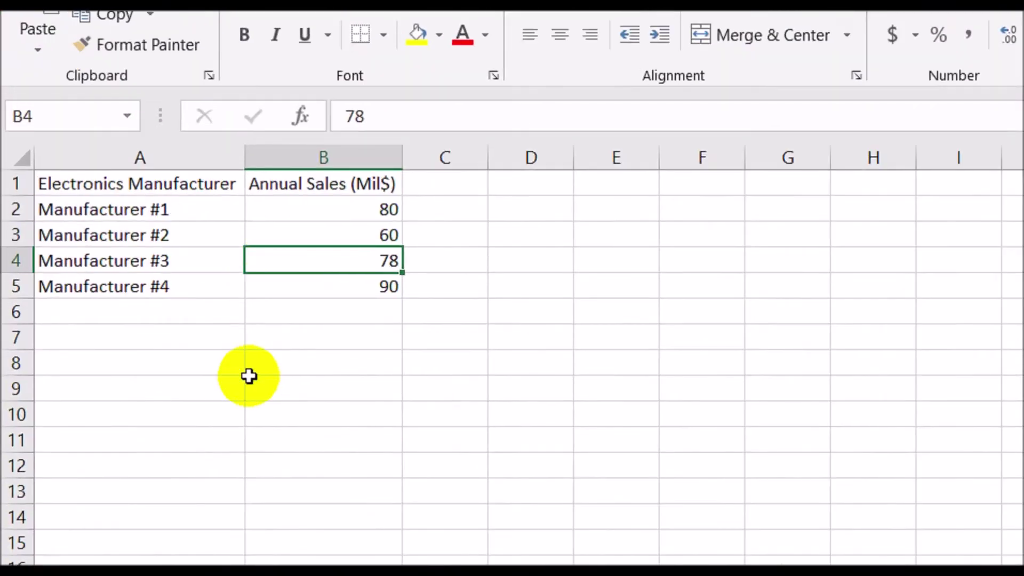
{"action": "left_click", "coordinate": [283, 360]}
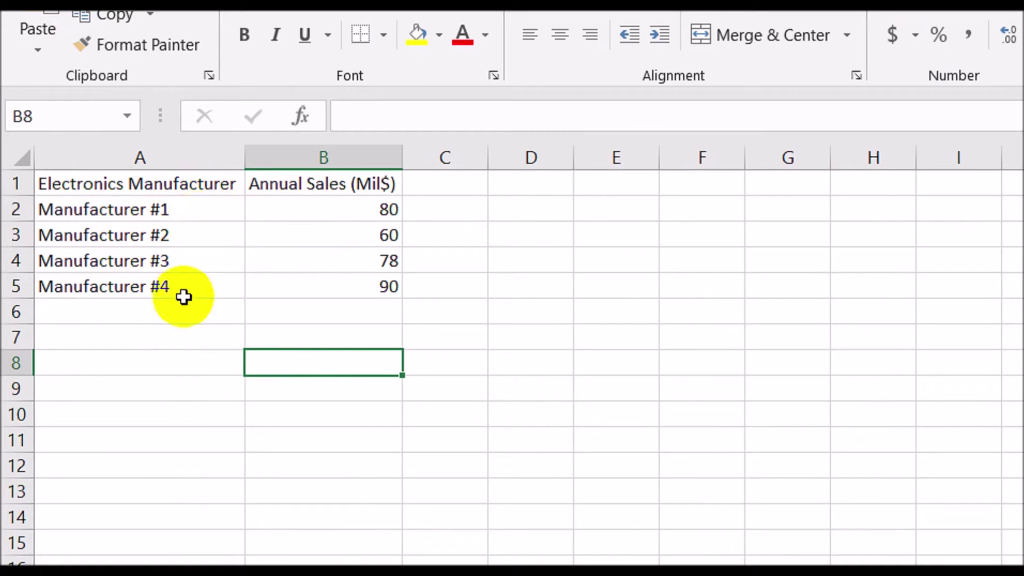
{"action": "left_click", "coordinate": [226, 160]}
{"action": "left_click", "coordinate": [291, 156]}
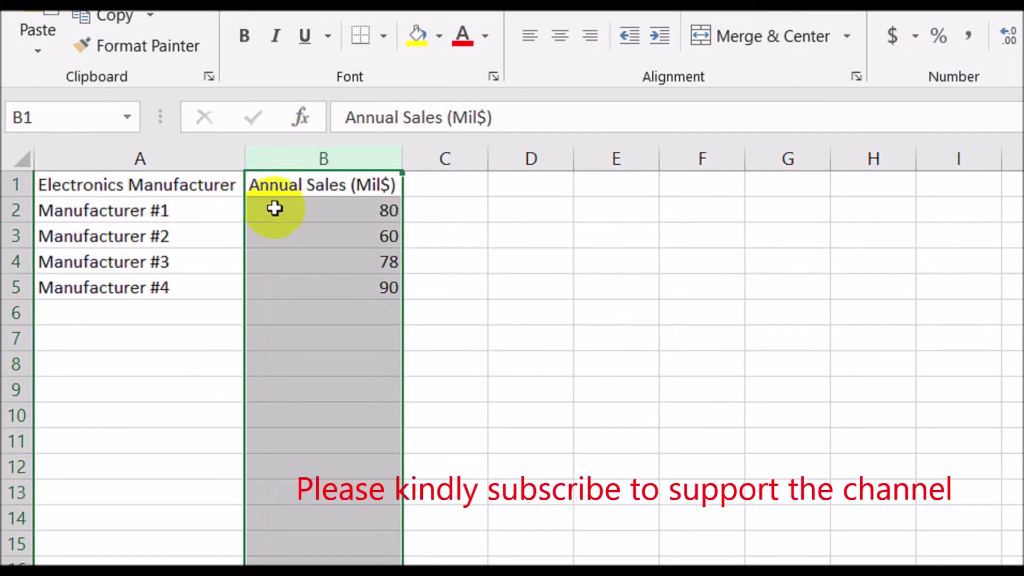
{"action": "left_click", "coordinate": [480, 212]}
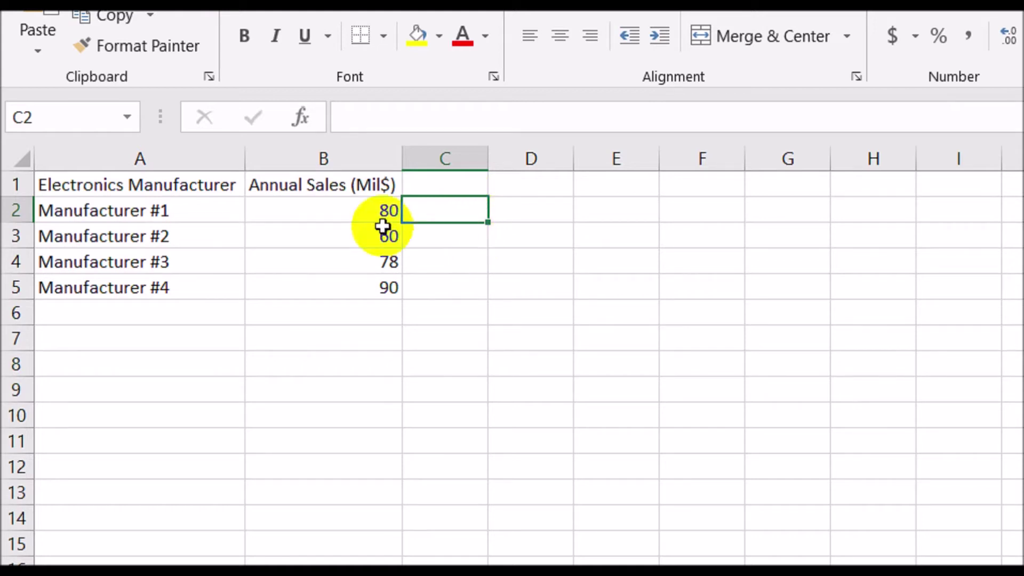
Step: Insert a 2-D clustered bar chart from the manufacturer and annual sales data in A1:B5
{"action": "left_click_drag", "start_coordinate": [211, 193], "coordinate": [325, 285]}
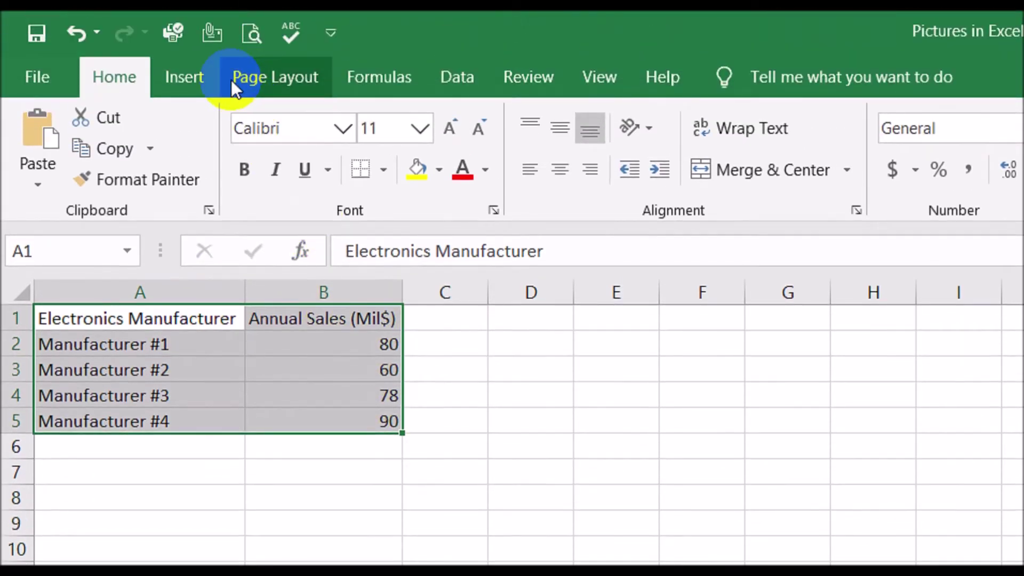
{"action": "left_click", "coordinate": [199, 80]}
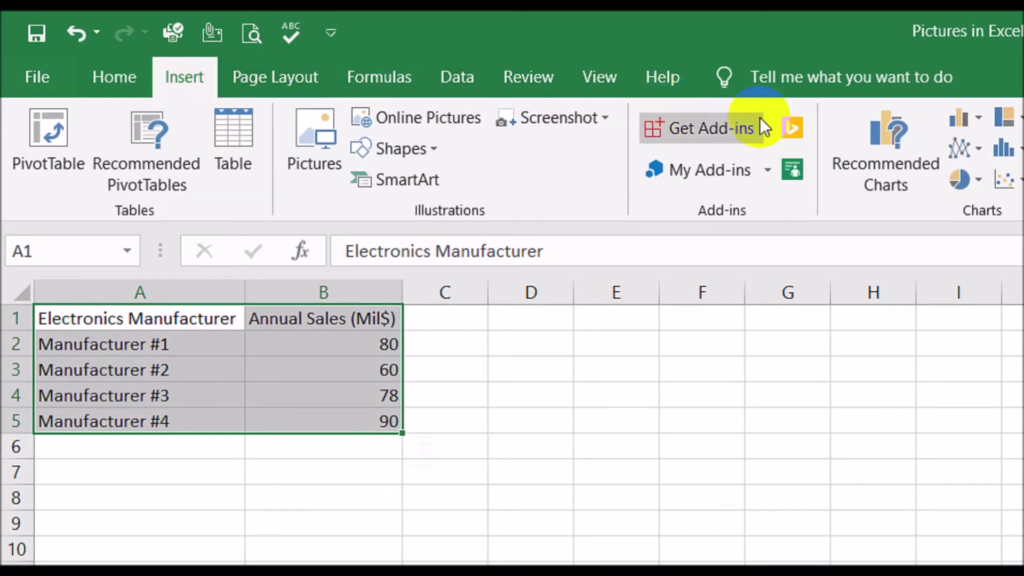
{"action": "left_click", "coordinate": [736, 116]}
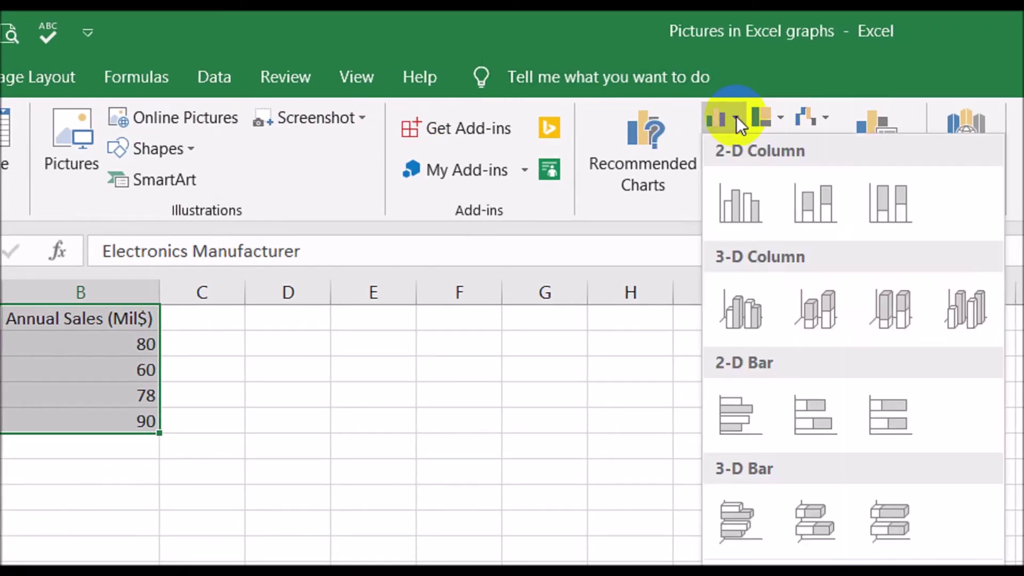
{"action": "left_click", "coordinate": [728, 416]}
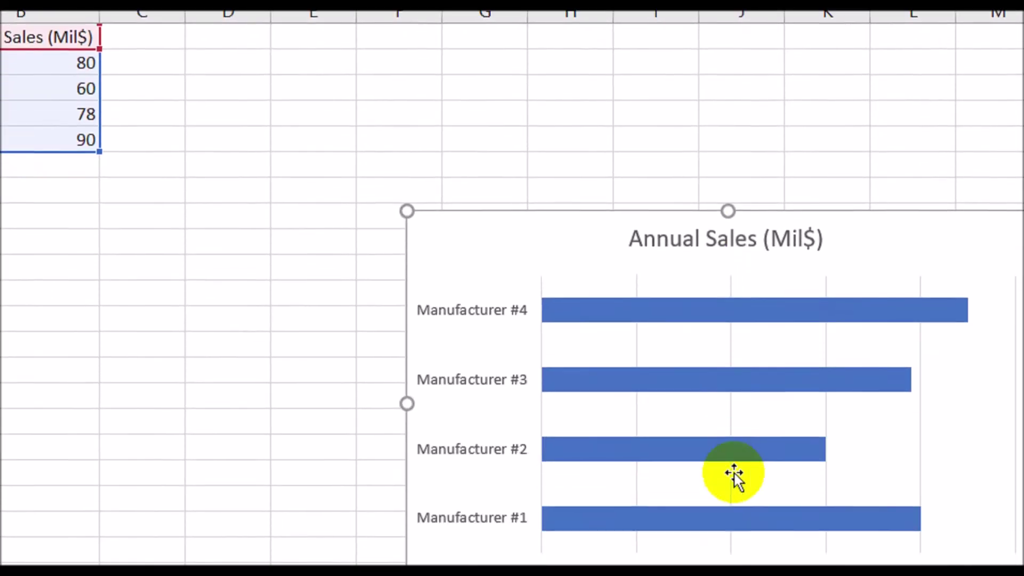
{"action": "mouse_move", "coordinate": [778, 435]}
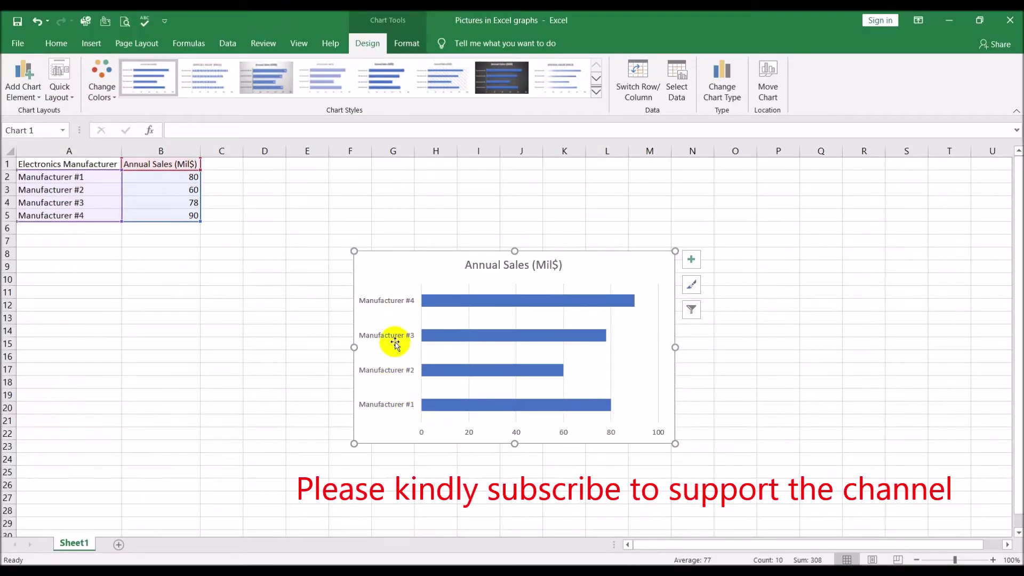
{"action": "mouse_move", "coordinate": [563, 301]}
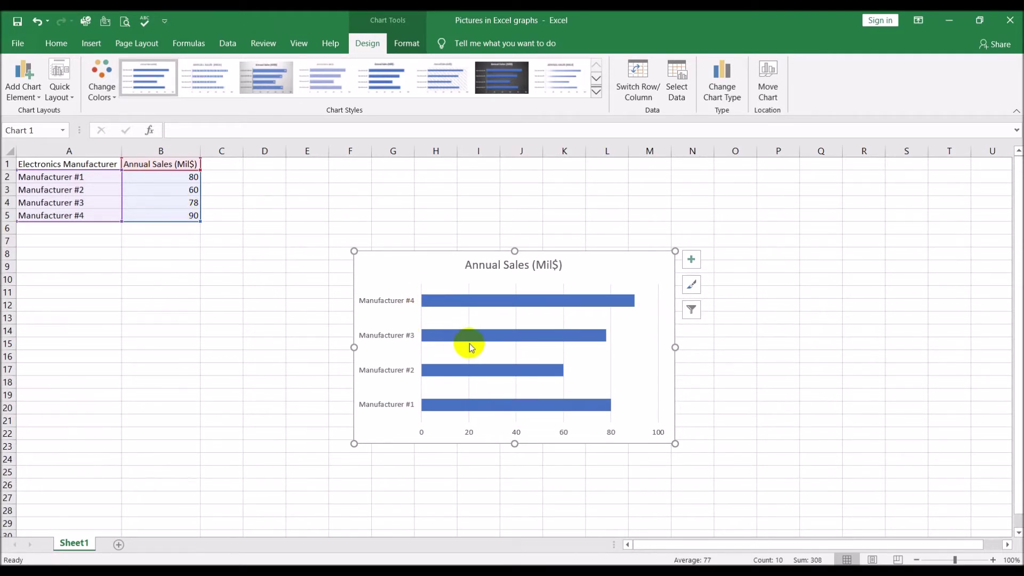
Step: Add data labels to the Annual Sales bars in the chart
{"action": "left_click", "coordinate": [523, 301]}
{"action": "right_click", "coordinate": [523, 305]}
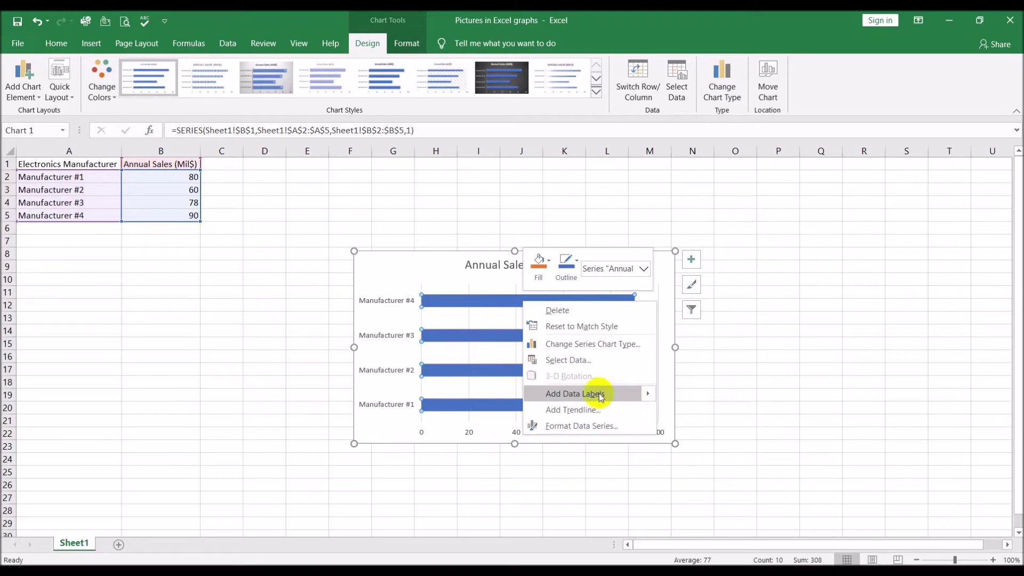
{"action": "left_click", "coordinate": [579, 395]}
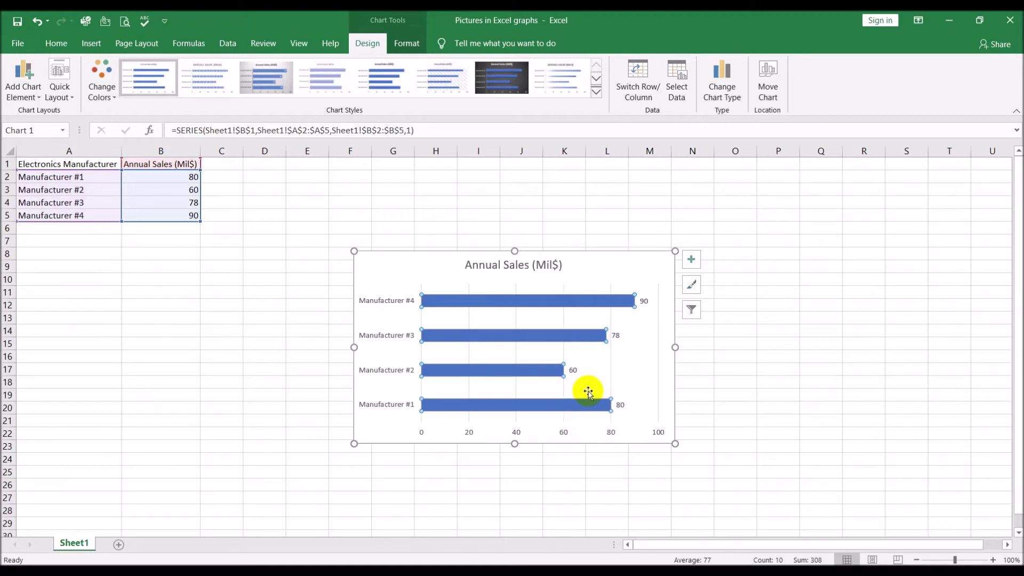
{"action": "left_click", "coordinate": [761, 368]}
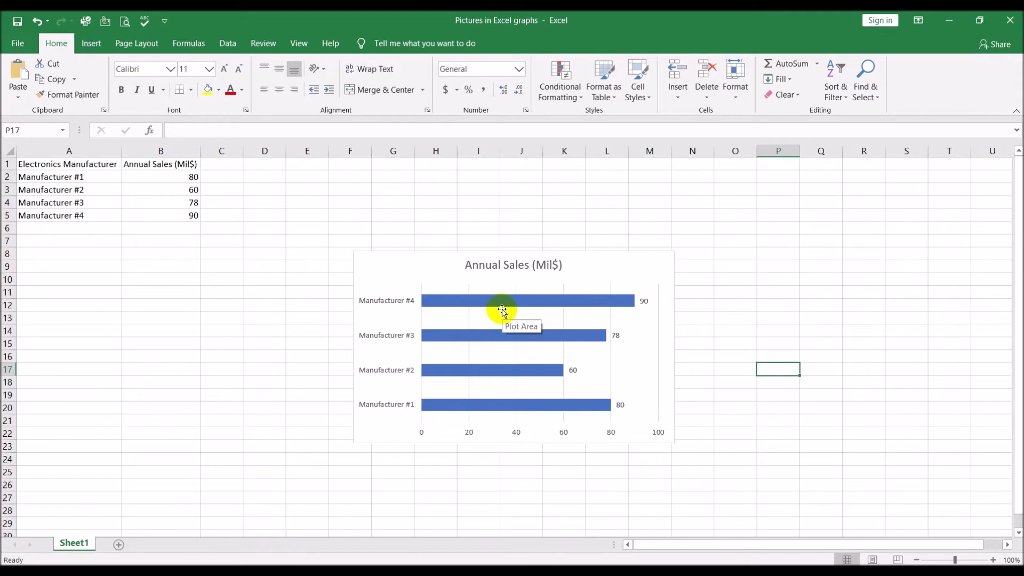
Step: Open the data series formatting for the Annual Sales bars and expand its fill options
{"action": "mouse_move", "coordinate": [502, 309]}
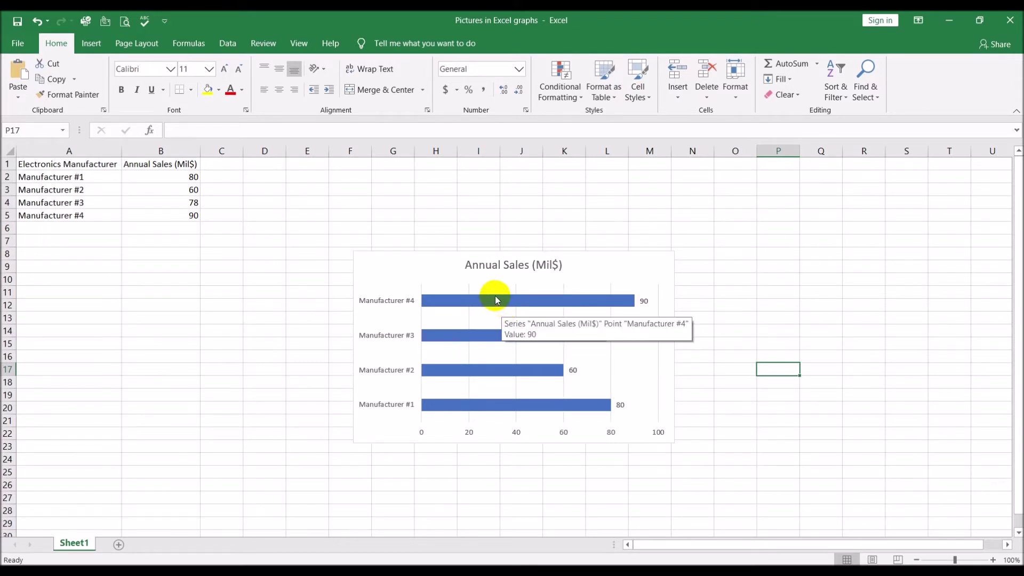
{"action": "left_click", "coordinate": [494, 301]}
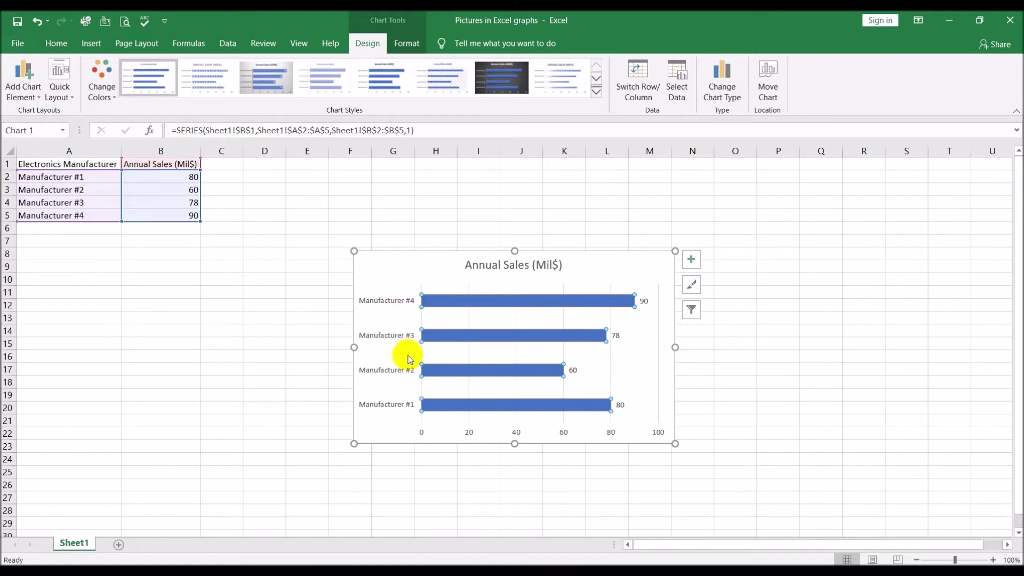
{"action": "right_click", "coordinate": [552, 300]}
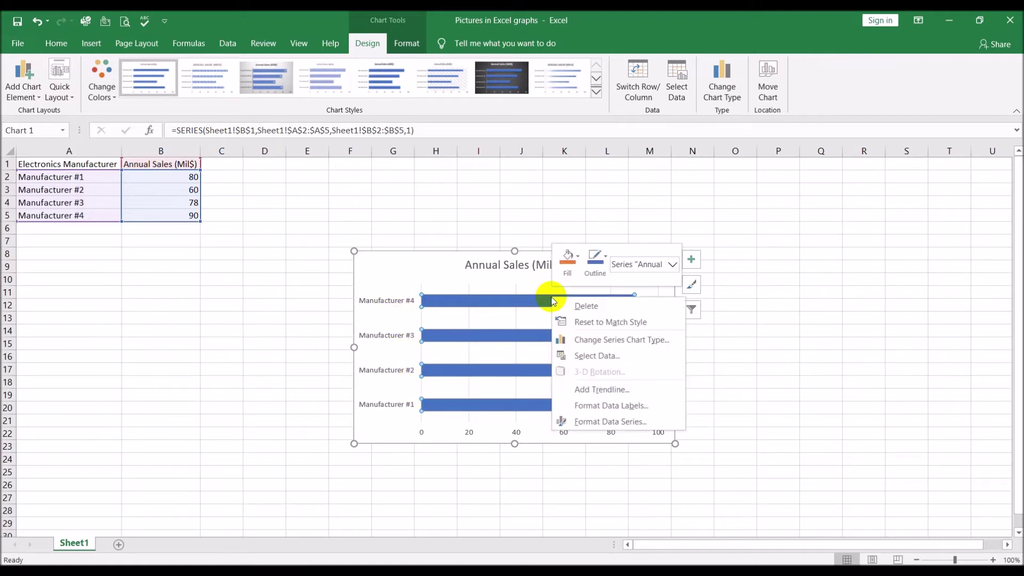
{"action": "left_click", "coordinate": [625, 420]}
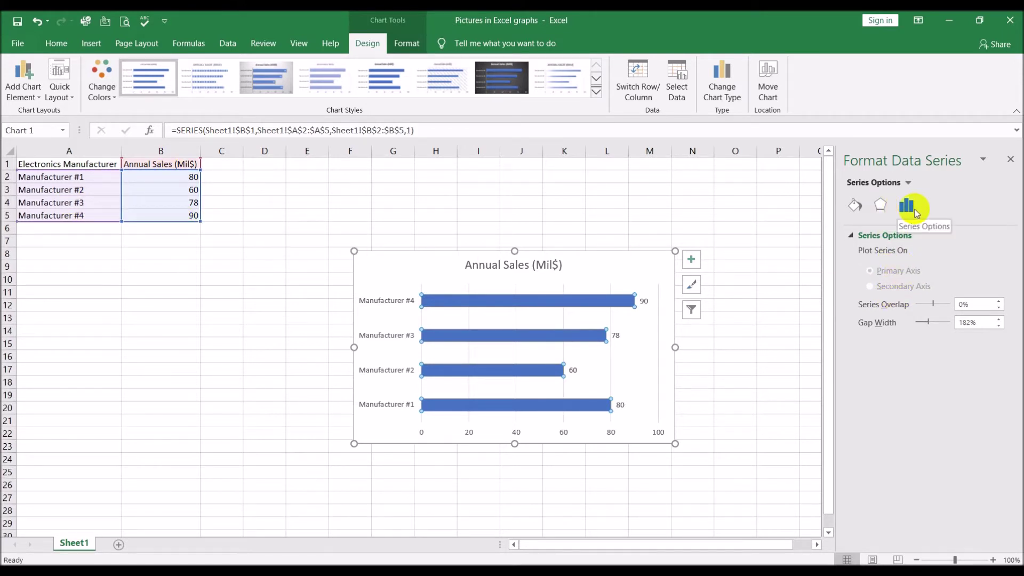
{"action": "left_click", "coordinate": [880, 206]}
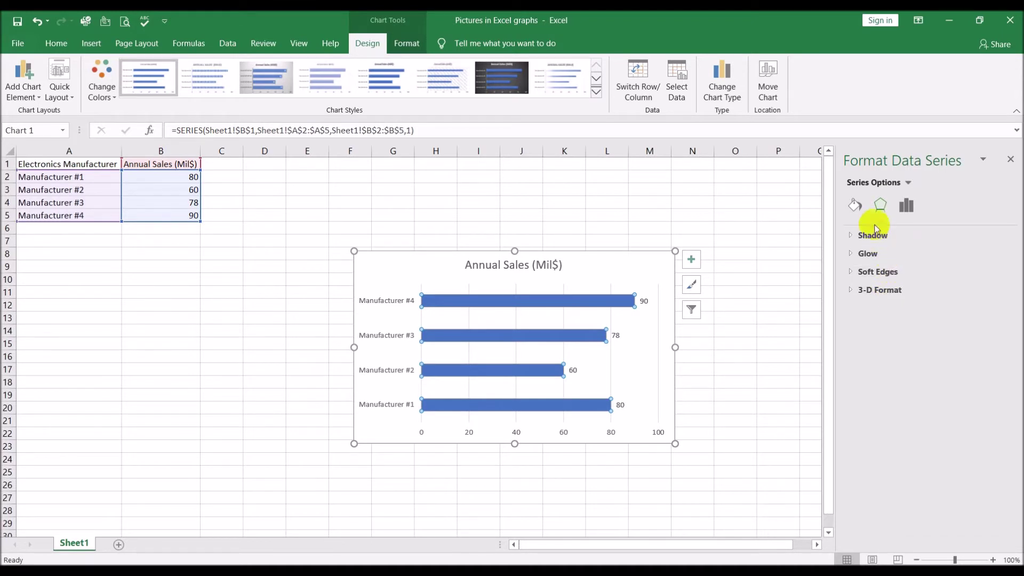
{"action": "left_click", "coordinate": [855, 206]}
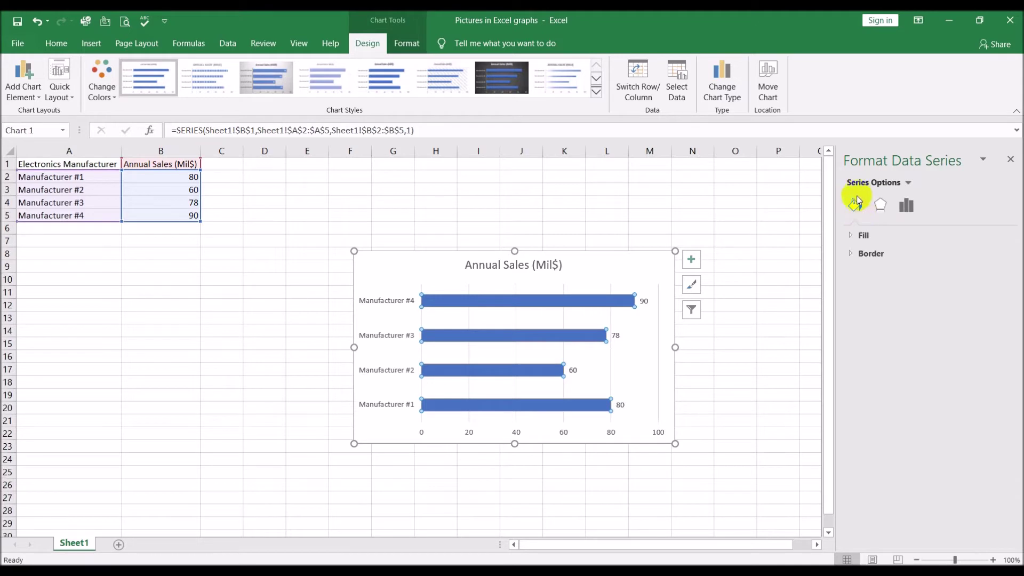
{"action": "left_click", "coordinate": [852, 236]}
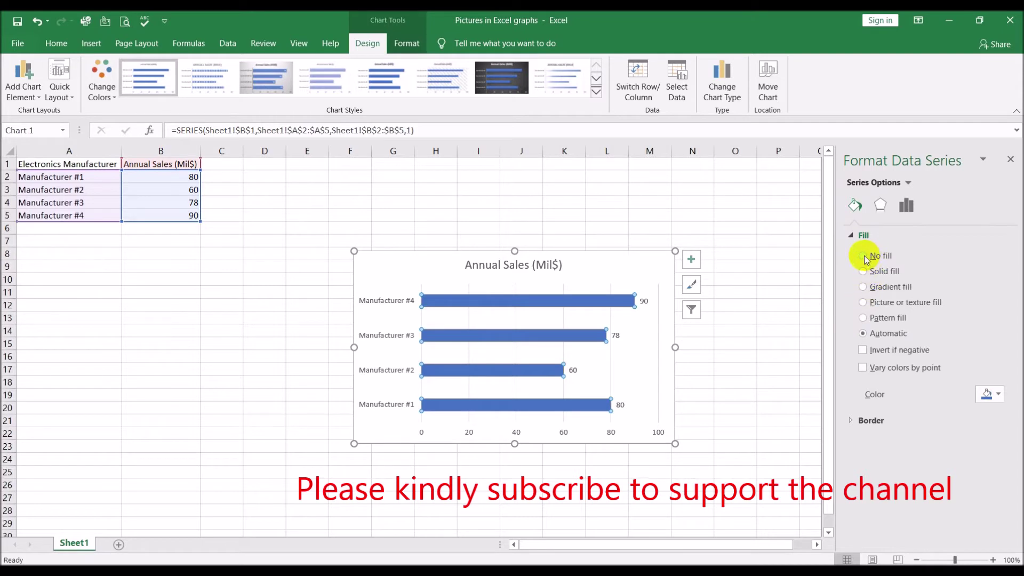
Step: Try the Annual Sales bars with no fill
{"action": "left_click", "coordinate": [864, 257]}
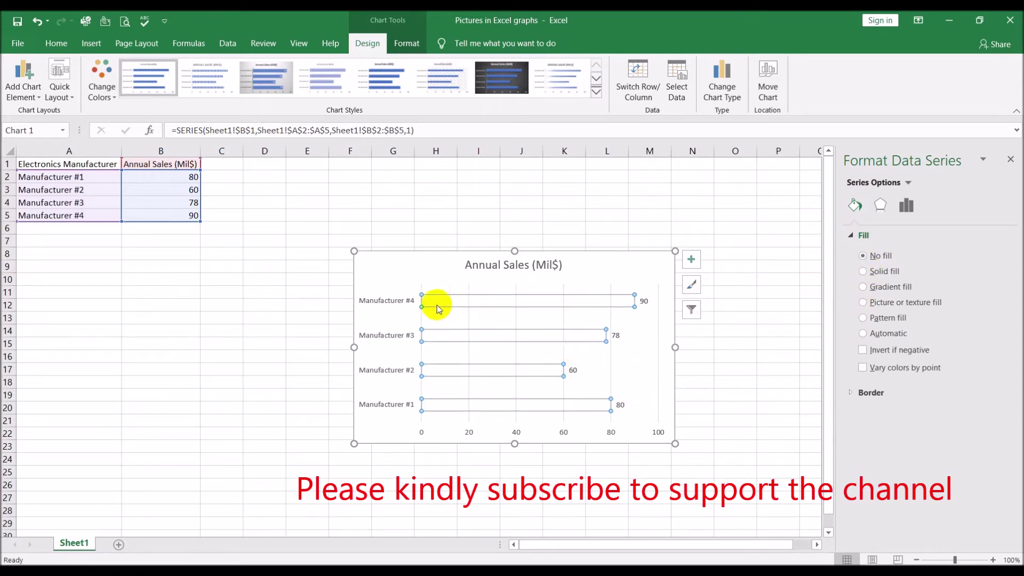
{"action": "left_click", "coordinate": [711, 334]}
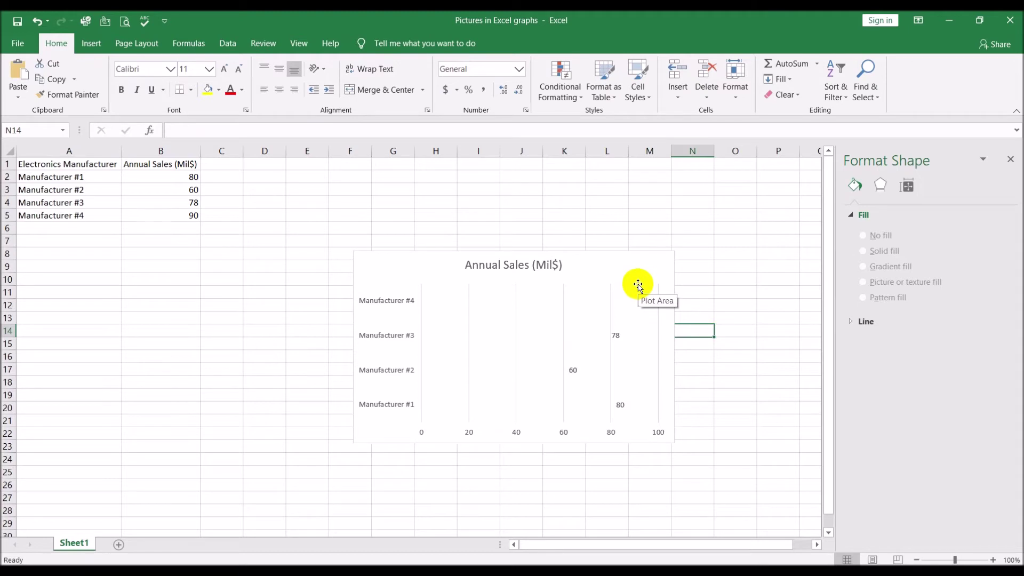
Step: Give the Annual Sales bars a solid fill, first in yellow and finally in light blue
{"action": "left_click", "coordinate": [449, 299]}
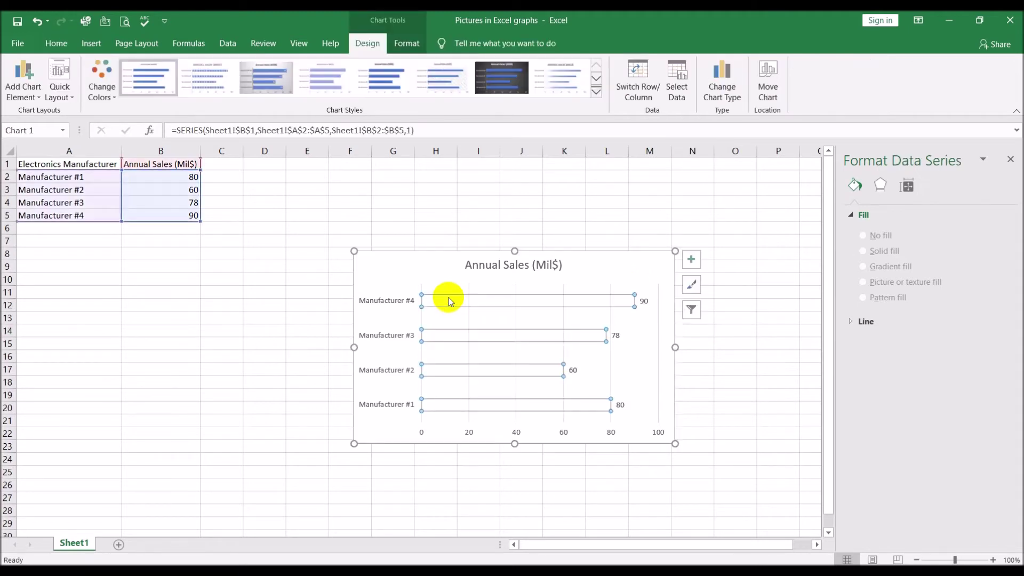
{"action": "left_click", "coordinate": [855, 207]}
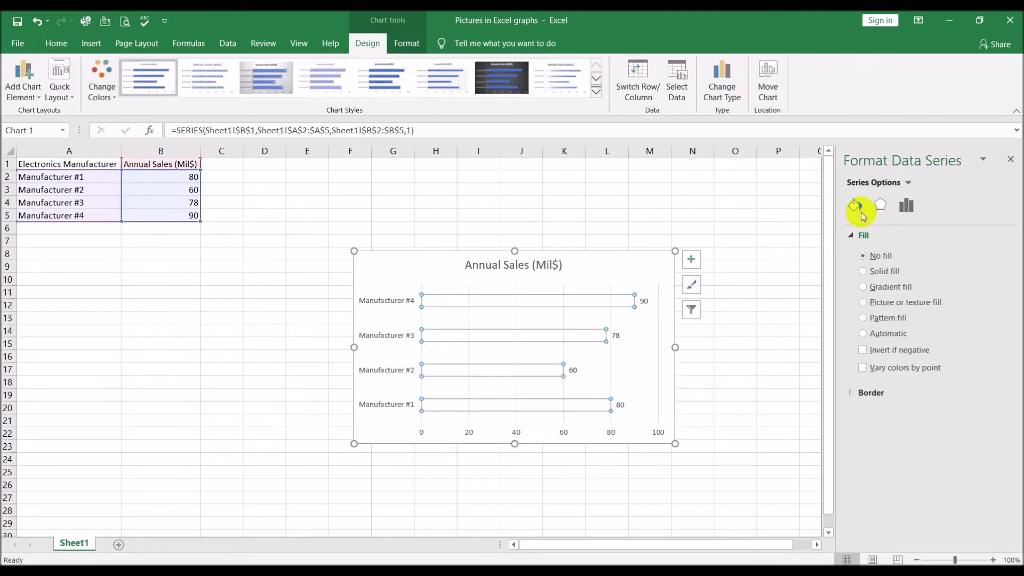
{"action": "left_click", "coordinate": [877, 272]}
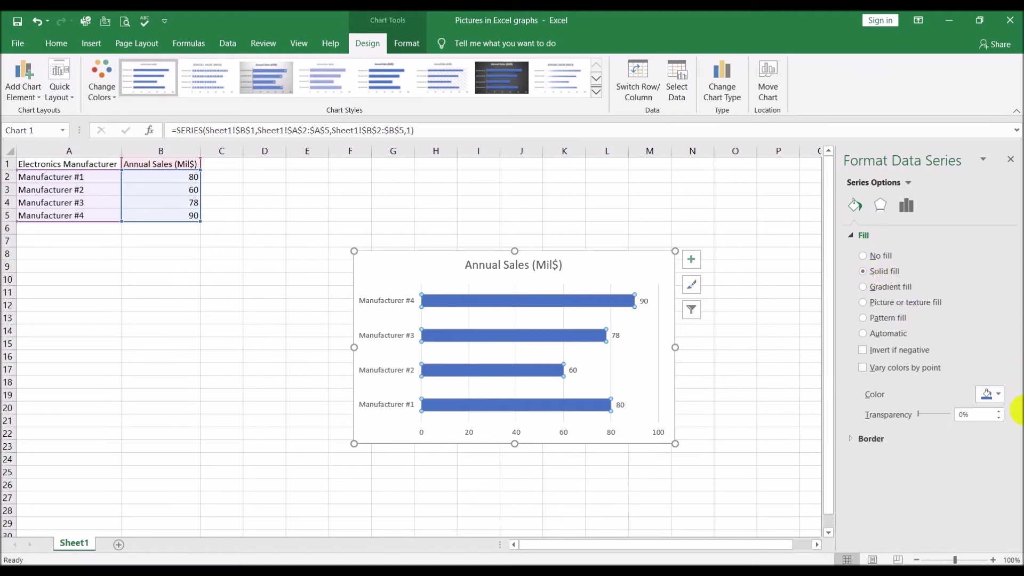
{"action": "left_click", "coordinate": [999, 395]}
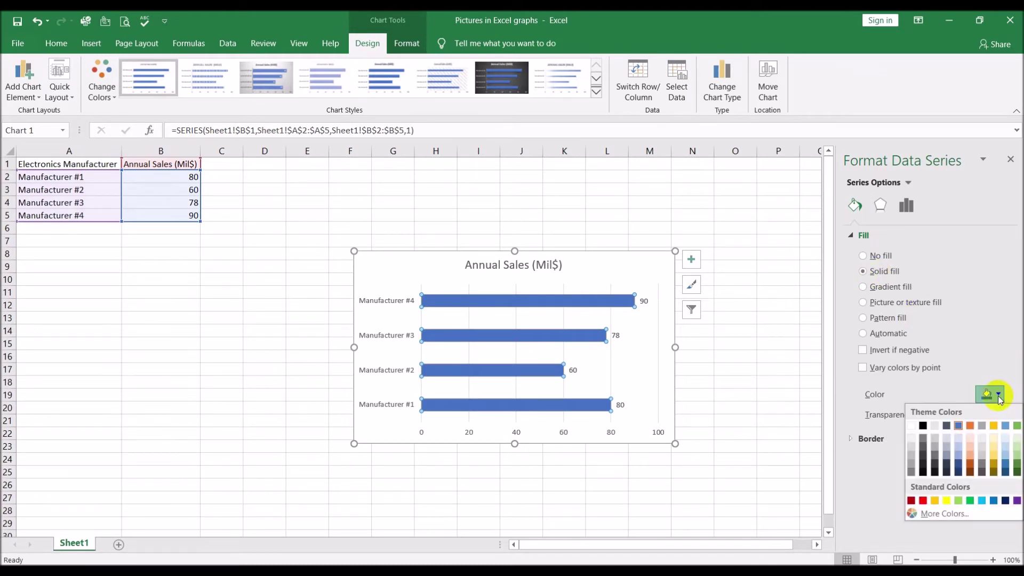
{"action": "left_click", "coordinate": [948, 499]}
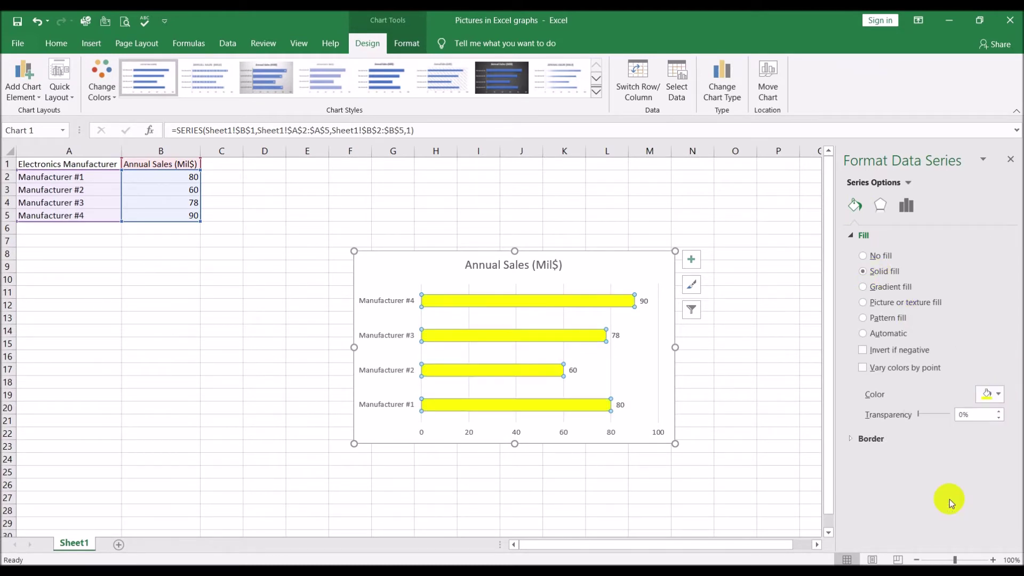
{"action": "left_click", "coordinate": [999, 396]}
{"action": "left_click", "coordinate": [976, 502]}
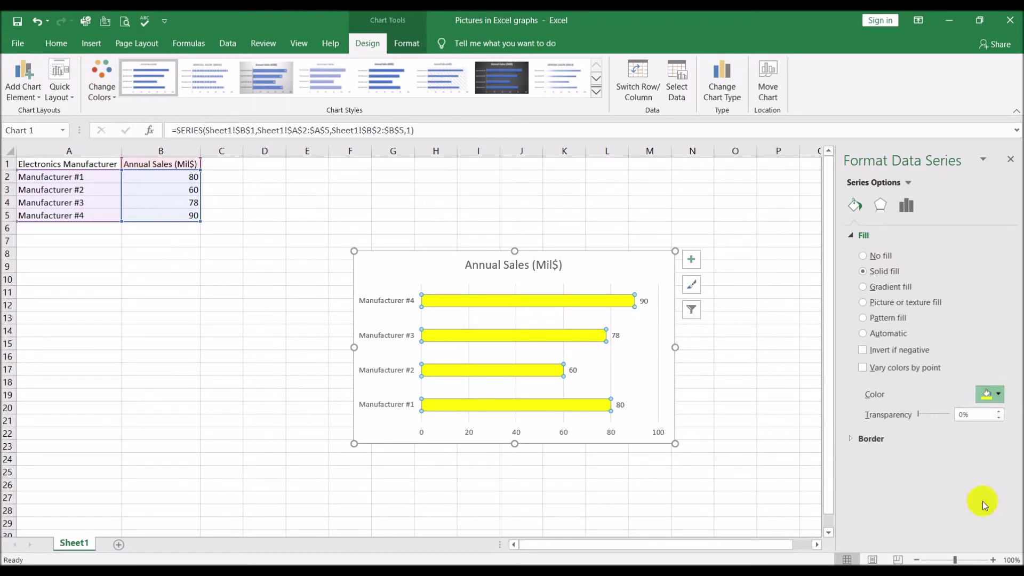
{"action": "left_click", "coordinate": [851, 439]}
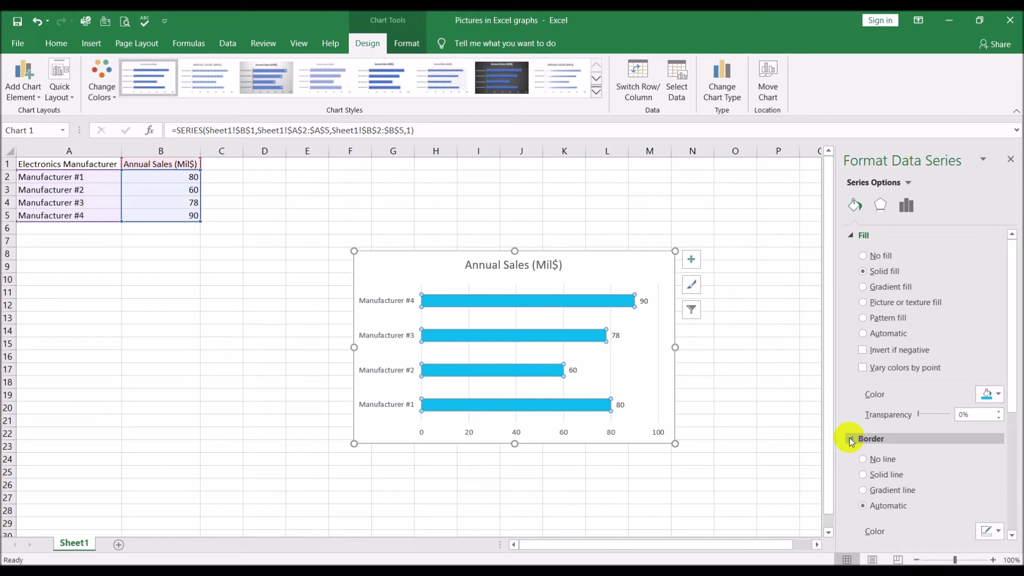
{"action": "left_click", "coordinate": [850, 439]}
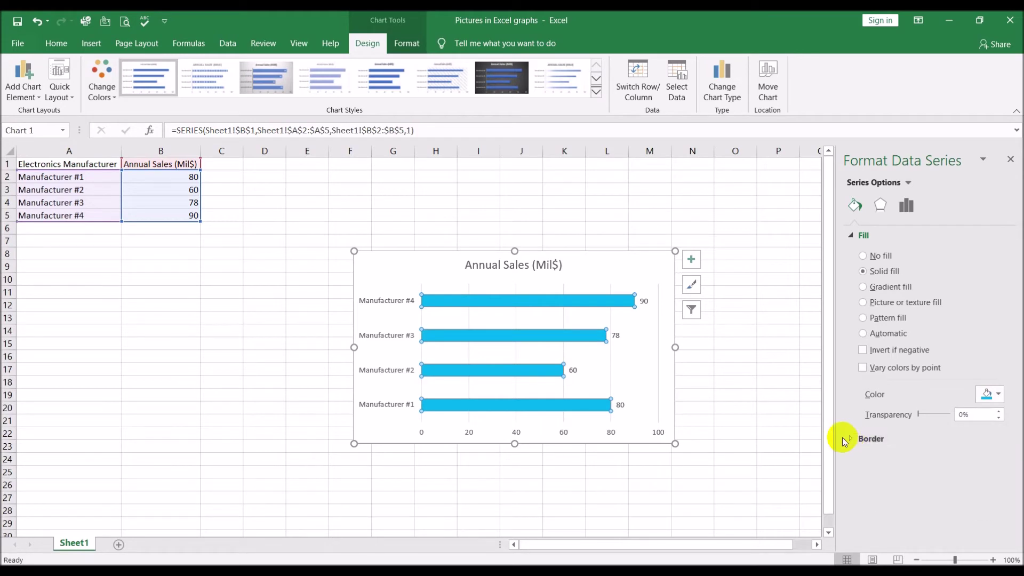
Step: Apply a picture fill to the Annual Sales bars using the Chip image from the "Pictures in Excel graphs" folder
{"action": "mouse_move", "coordinate": [485, 307]}
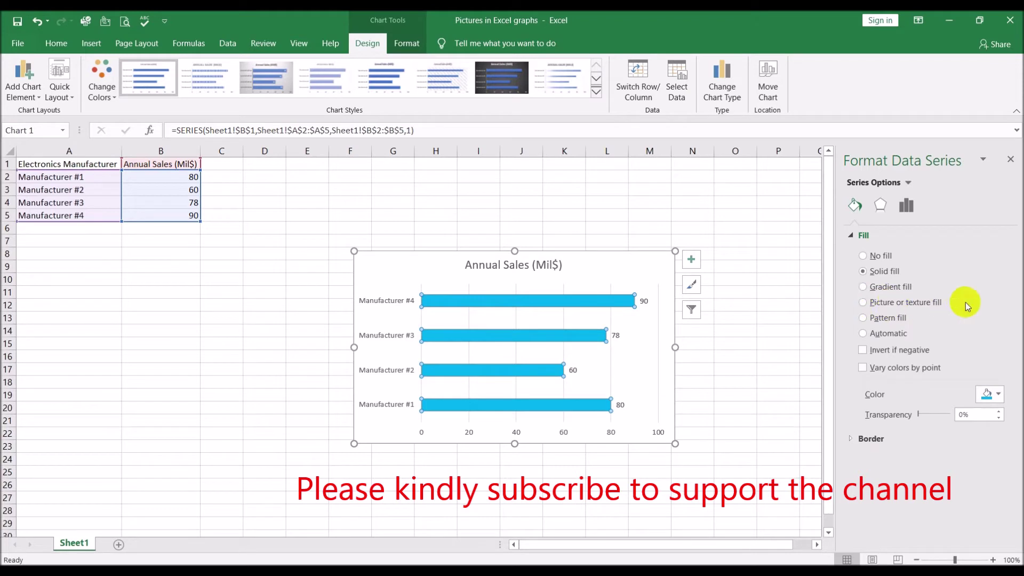
{"action": "left_click", "coordinate": [864, 303]}
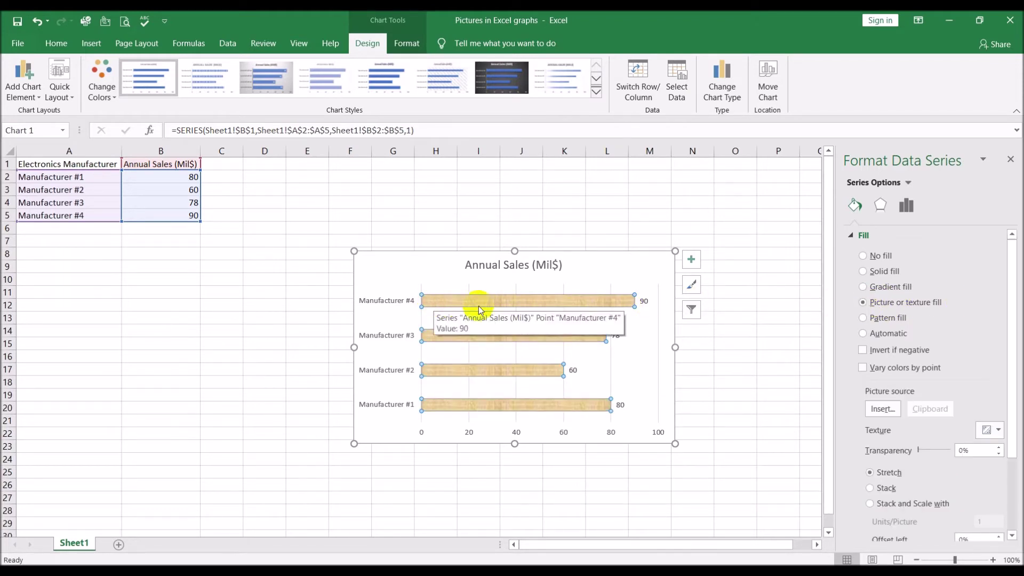
{"action": "mouse_move", "coordinate": [595, 339]}
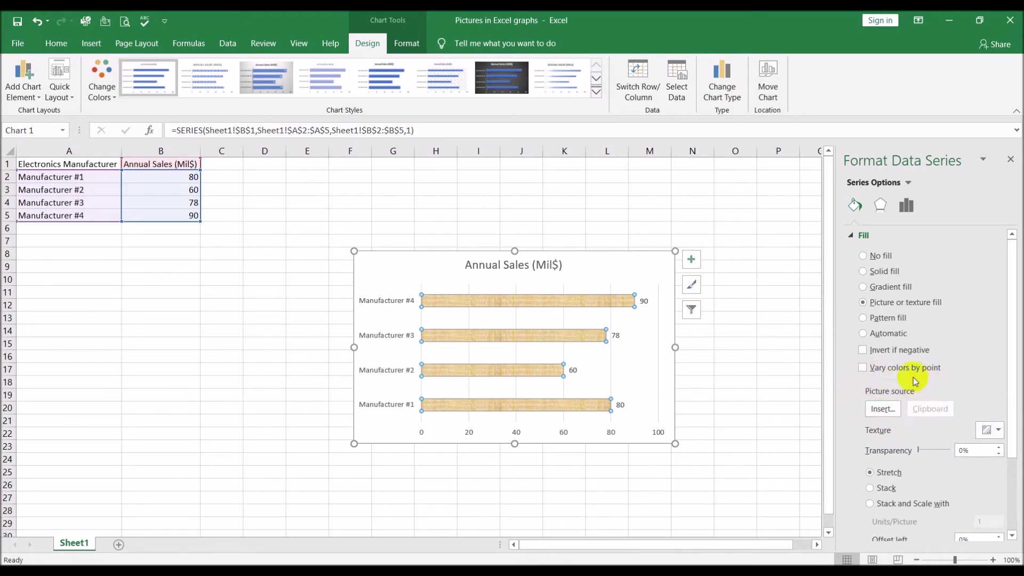
{"action": "left_click", "coordinate": [882, 411]}
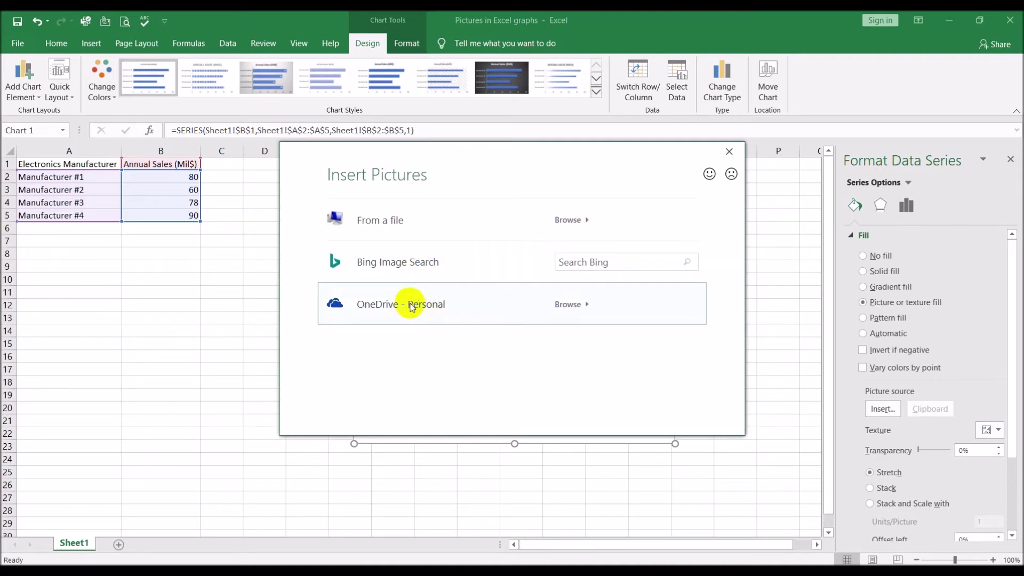
{"action": "left_click", "coordinate": [452, 229]}
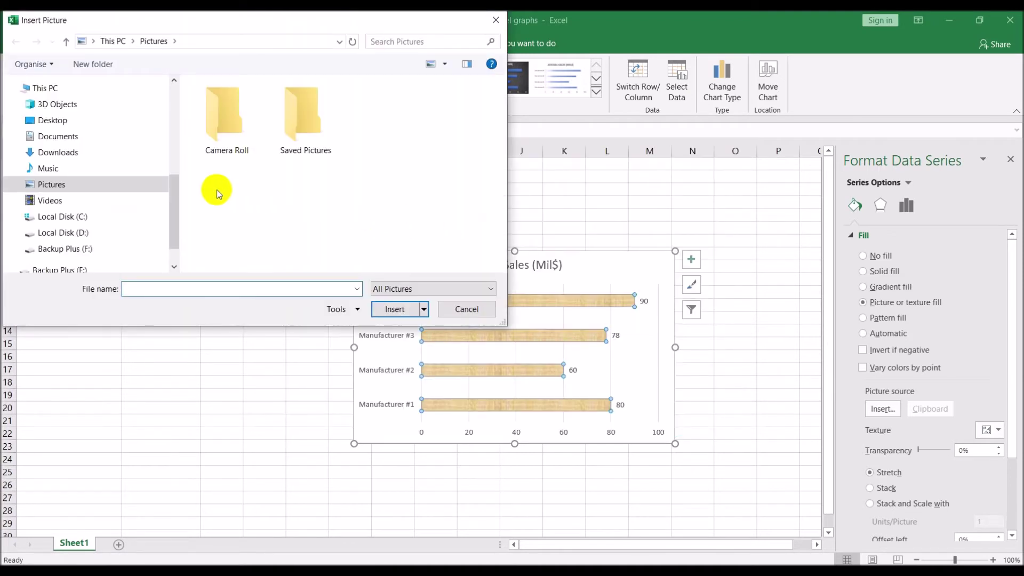
{"action": "left_click_drag", "start_coordinate": [181, 219], "coordinate": [181, 126]}
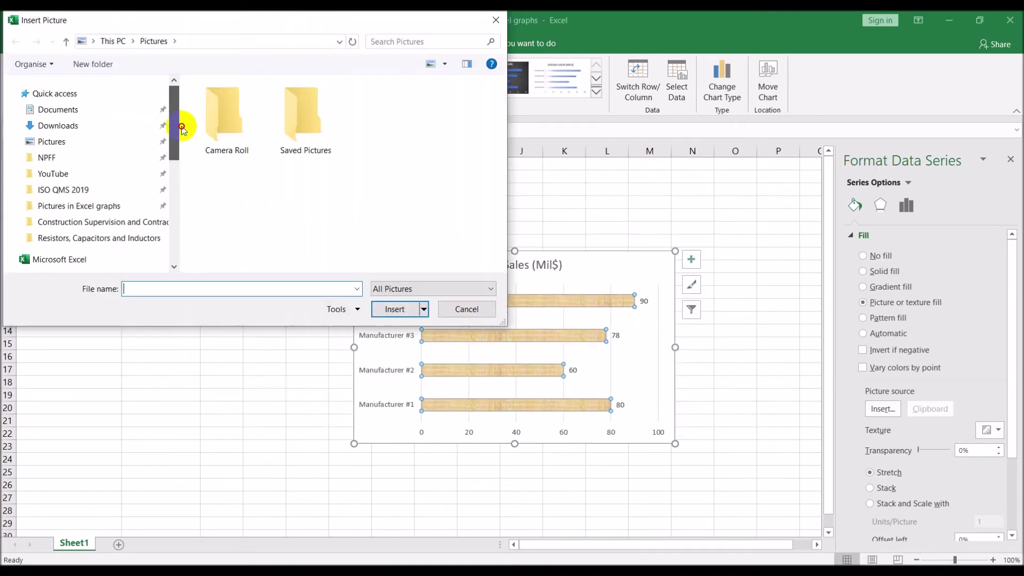
{"action": "left_click", "coordinate": [121, 207]}
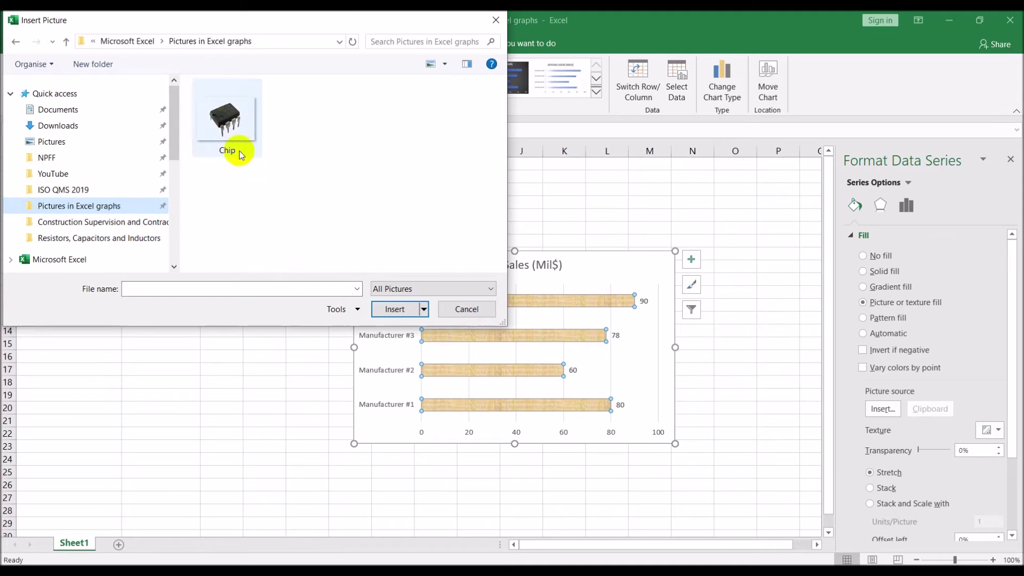
{"action": "left_click", "coordinate": [257, 144]}
{"action": "left_click", "coordinate": [395, 309]}
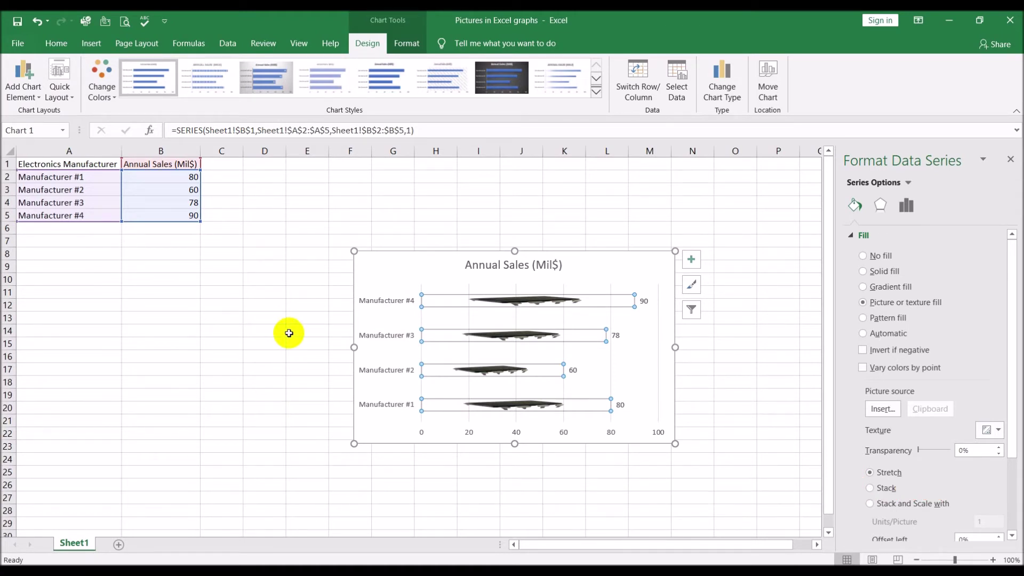
Step: View the original Chip image in Windows Photo Viewer, then close it and return to the Excel chart
{"action": "left_click", "coordinate": [111, 572]}
{"action": "double_click", "coordinate": [376, 123]}
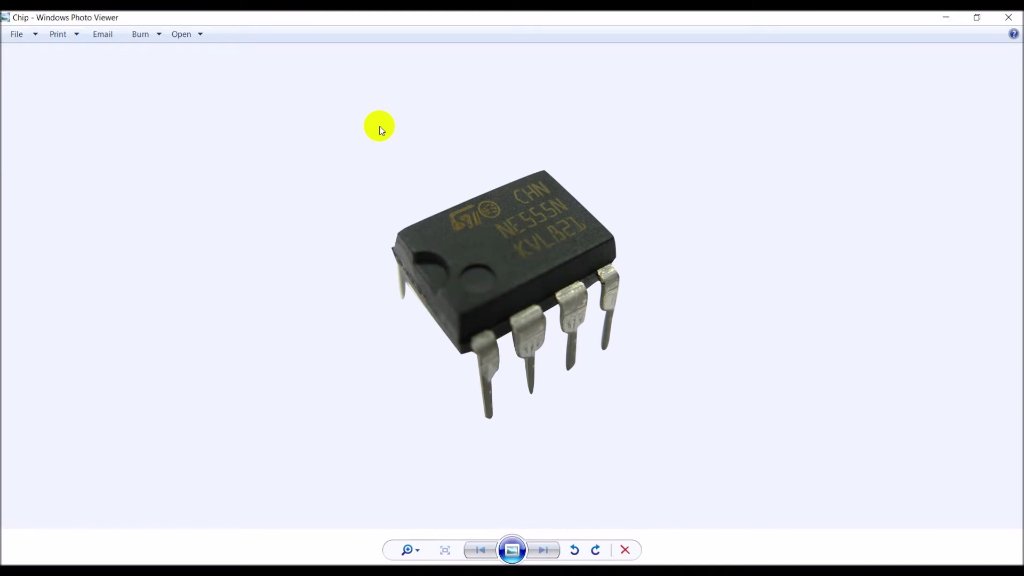
{"action": "left_click", "coordinate": [1008, 17]}
{"action": "left_click", "coordinate": [141, 297]}
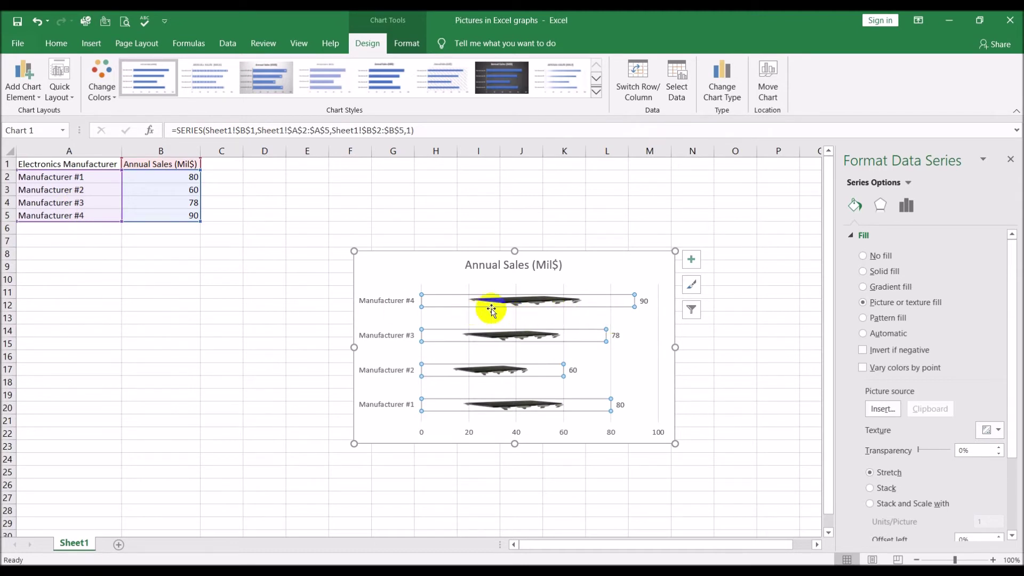
{"action": "left_click", "coordinate": [740, 347]}
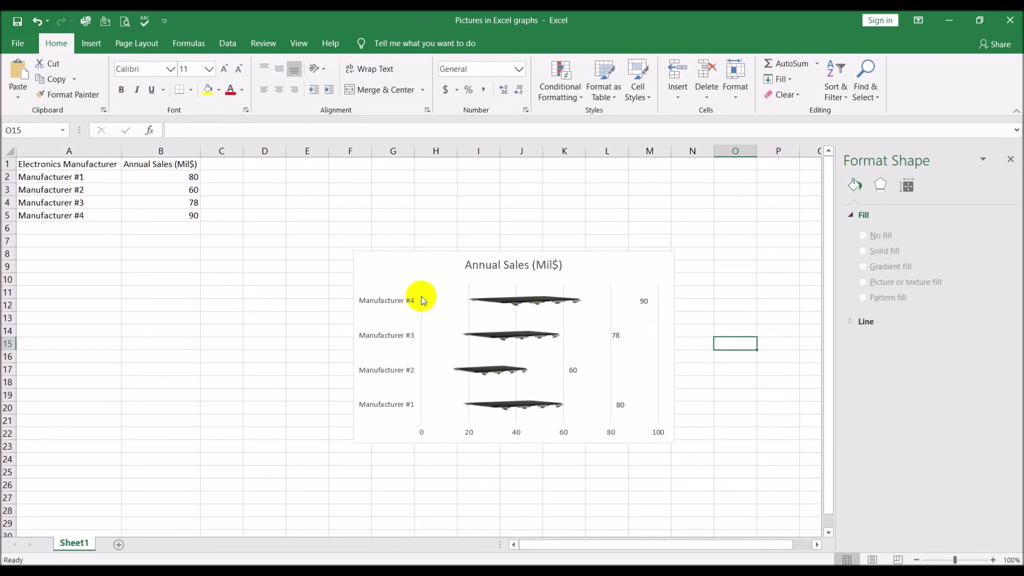
{"action": "left_click", "coordinate": [548, 301]}
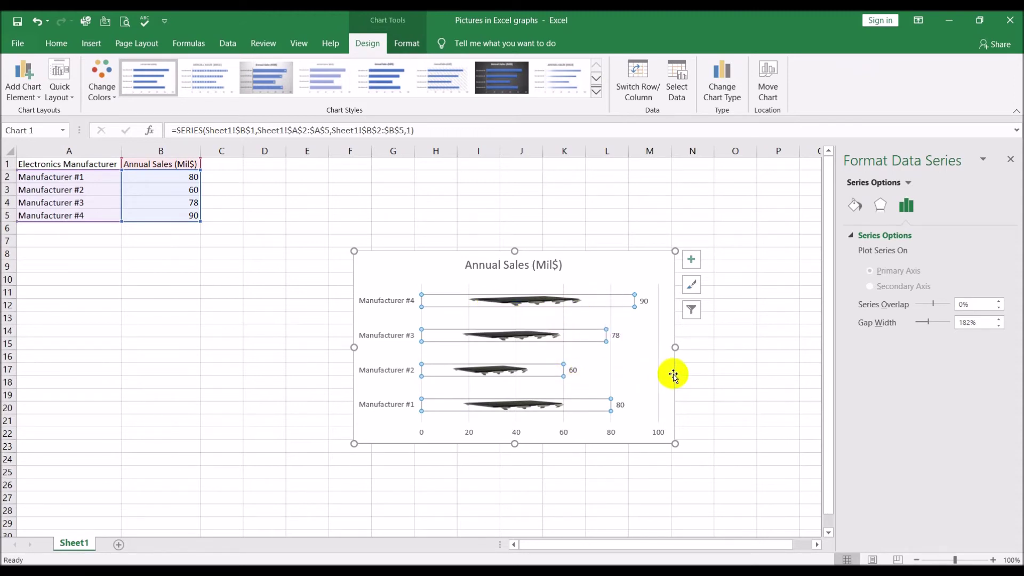
{"action": "left_click", "coordinate": [751, 383]}
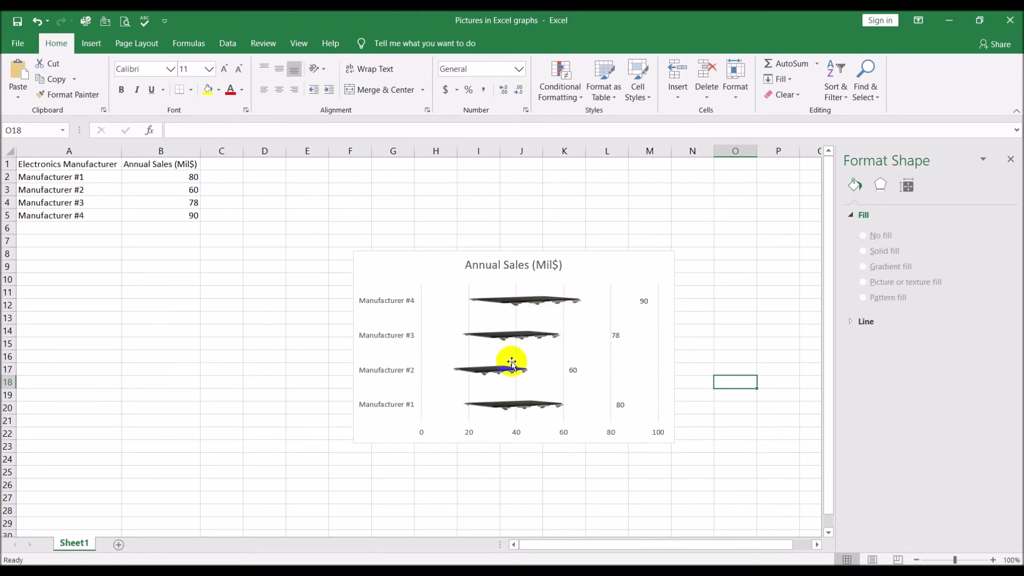
Step: Switch the Annual Sales bars' picture fill from Stretch to Stack and Scale with
{"action": "left_click", "coordinate": [541, 305]}
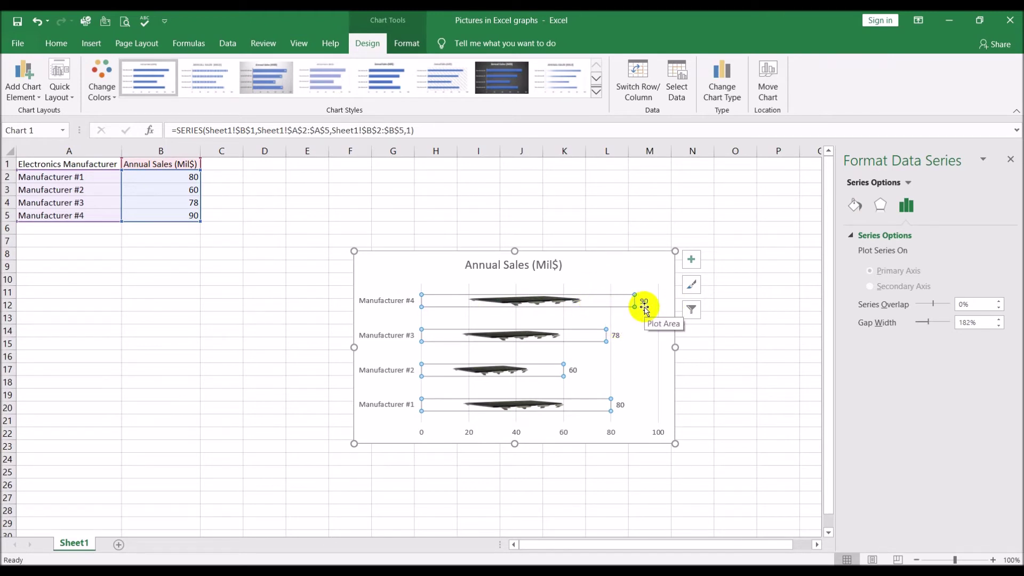
{"action": "left_click", "coordinate": [854, 208]}
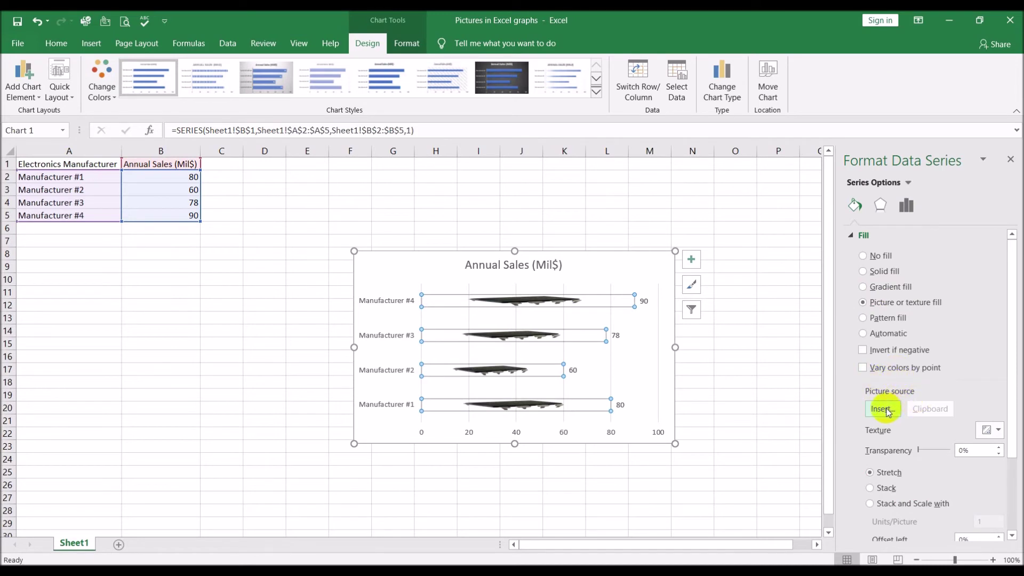
{"action": "scroll", "coordinate": [885, 415], "scroll_direction": "down", "scroll_amount": 1}
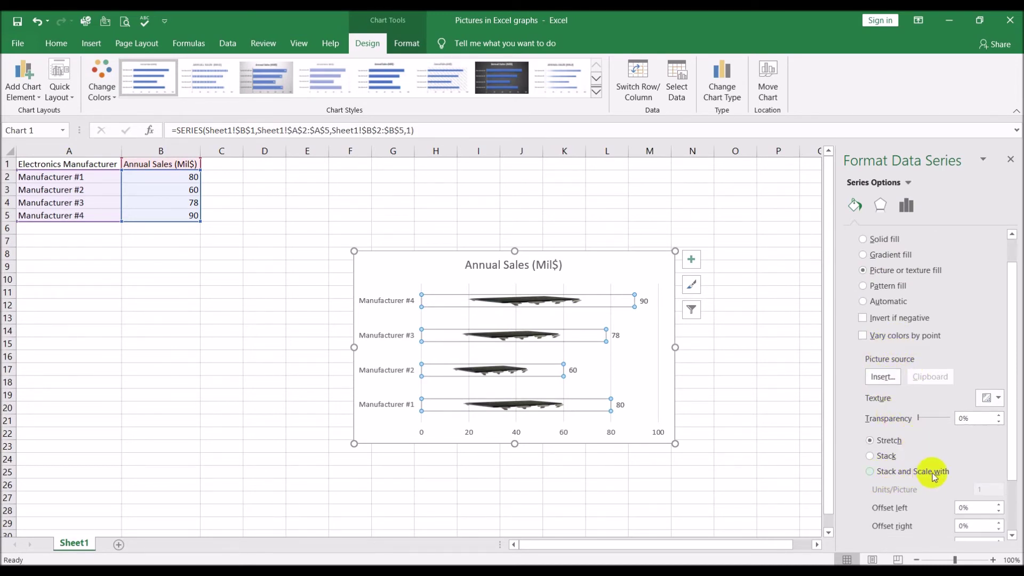
{"action": "left_click", "coordinate": [870, 474]}
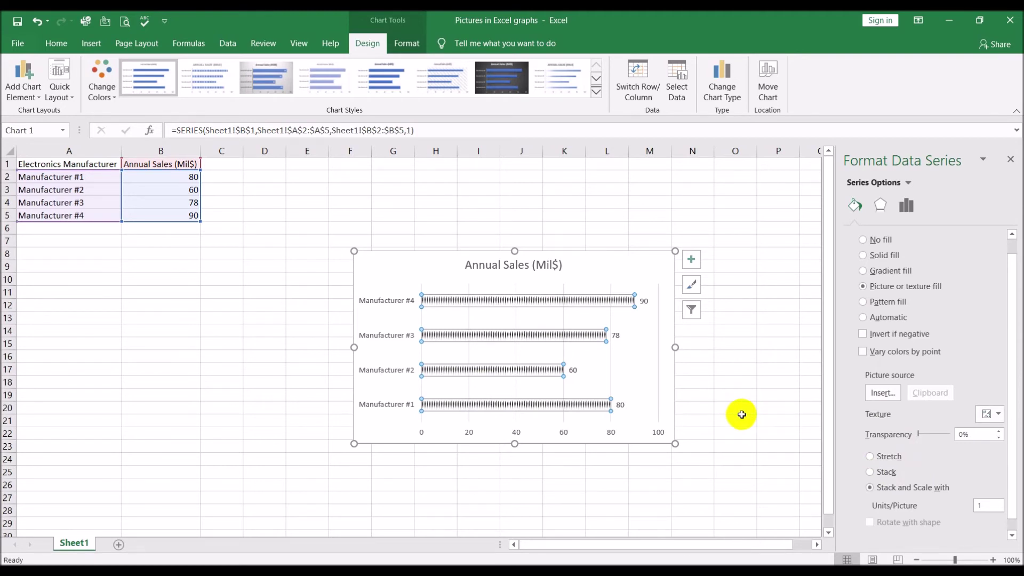
{"action": "left_click", "coordinate": [731, 383]}
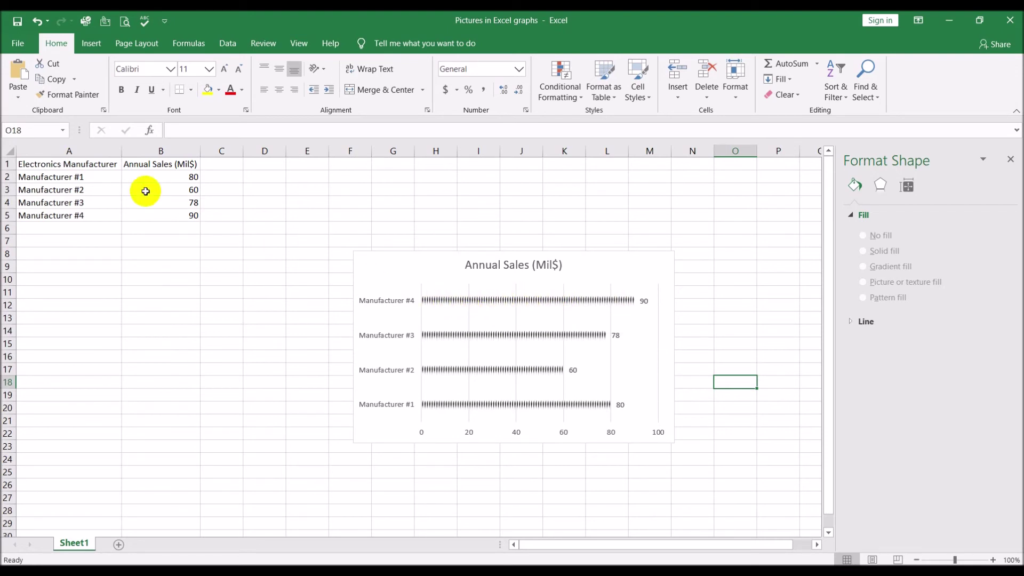
Step: Change the annual sales of Manufacturers #1 to #4 to 8, 6, 7 and 9
{"action": "left_click", "coordinate": [130, 179]}
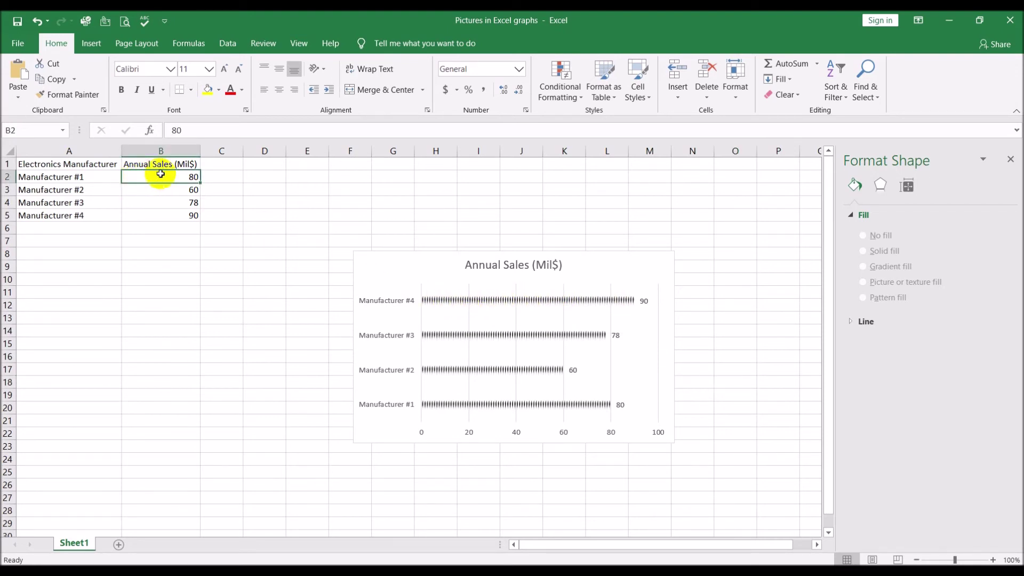
{"action": "type", "text": "8"}
{"action": "key", "text": "Return"}
{"action": "type", "text": "6"}
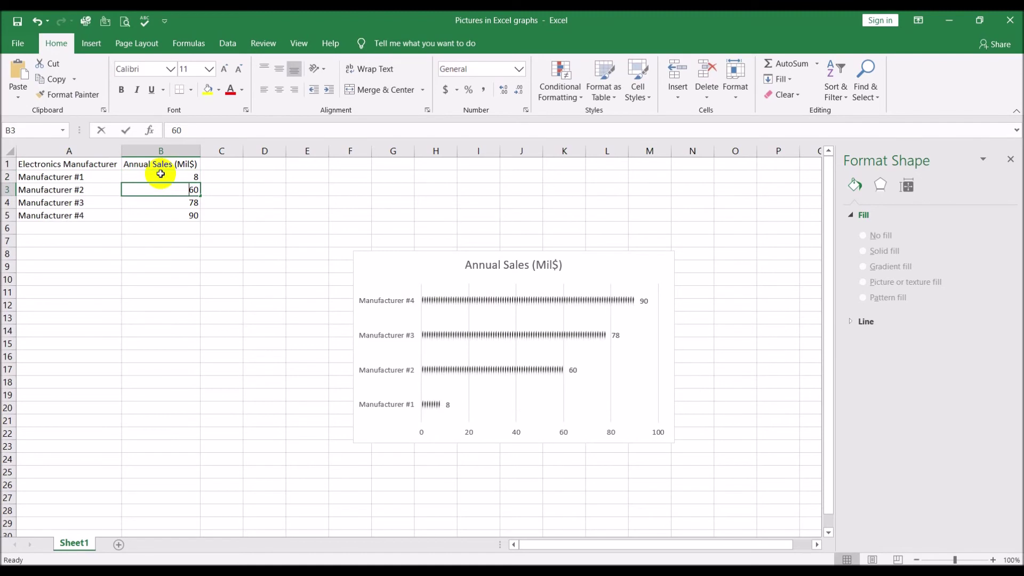
{"action": "key", "text": "Return"}
{"action": "type", "text": "7"}
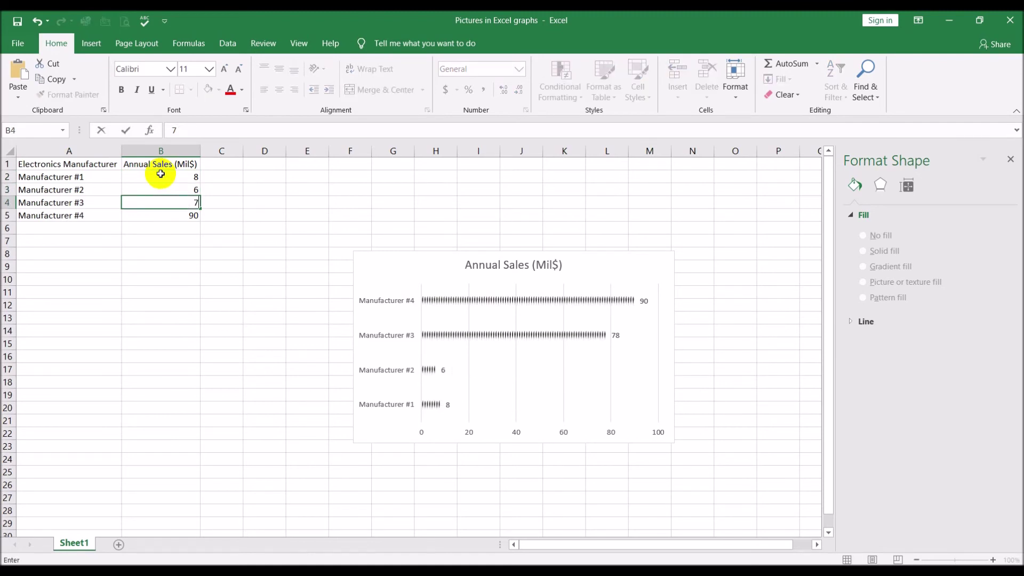
{"action": "key", "text": "Return"}
{"action": "type", "text": "9"}
{"action": "key", "text": "Return"}
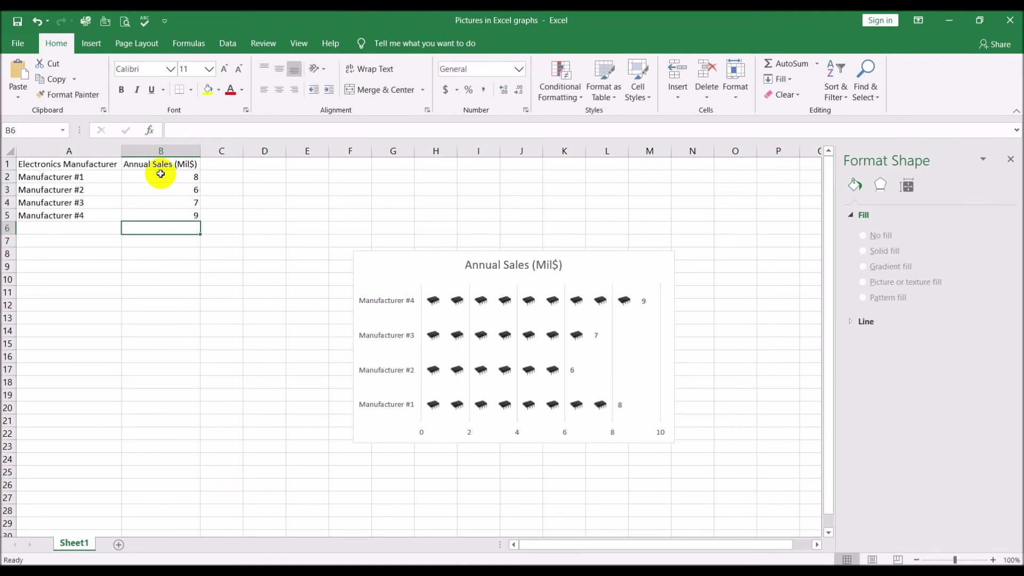
{"action": "left_click", "coordinate": [229, 344]}
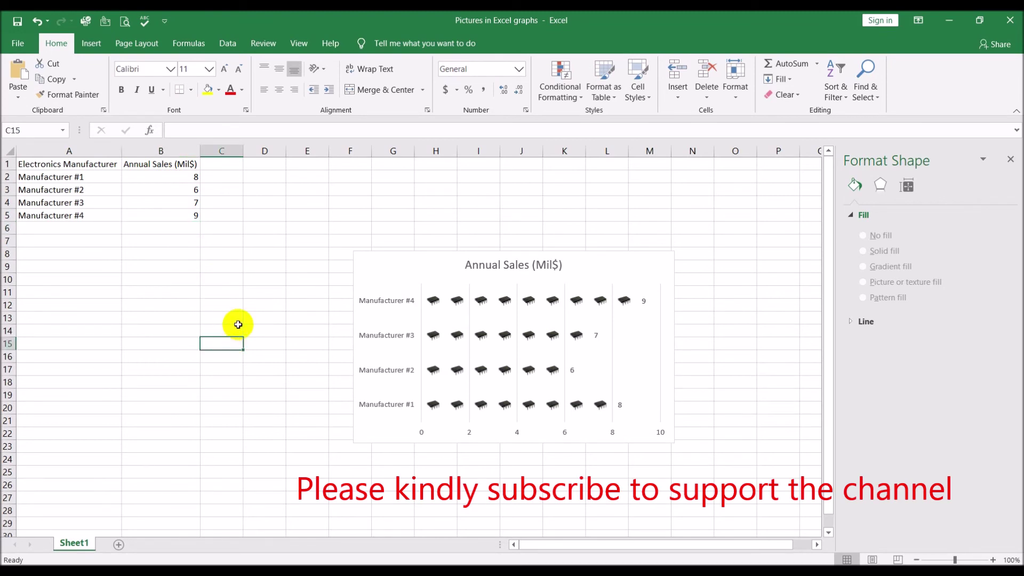
Step: Examine the stacking option and Units/Picture setting in the Annual Sales bars' picture fill
{"action": "mouse_move", "coordinate": [457, 300]}
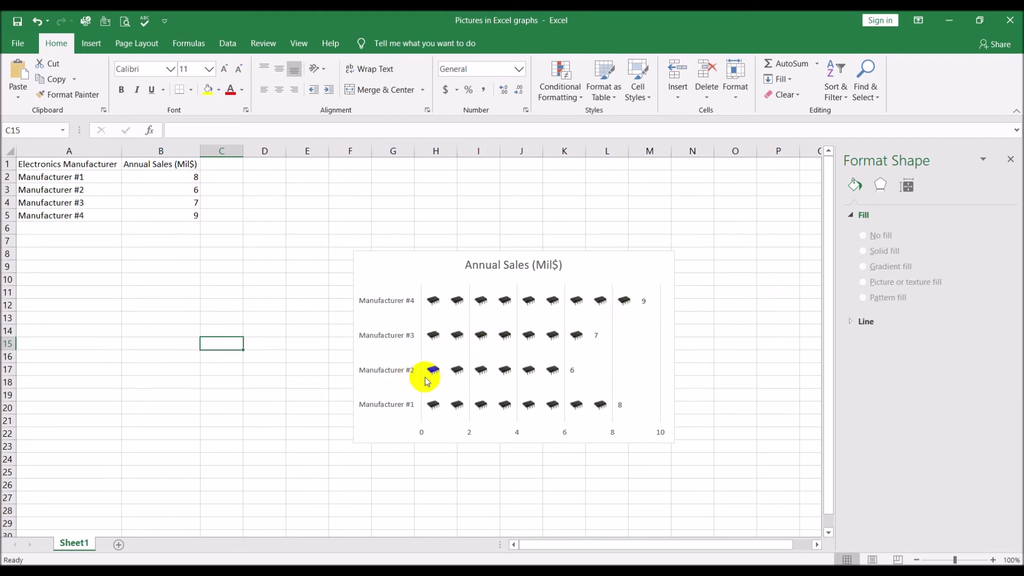
{"action": "left_click", "coordinate": [856, 185]}
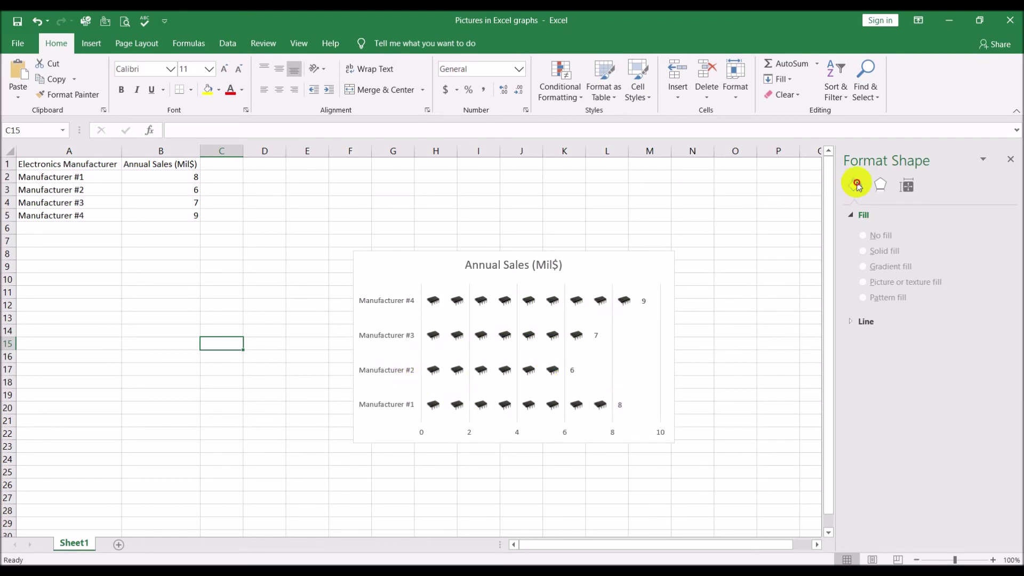
{"action": "left_click", "coordinate": [554, 308]}
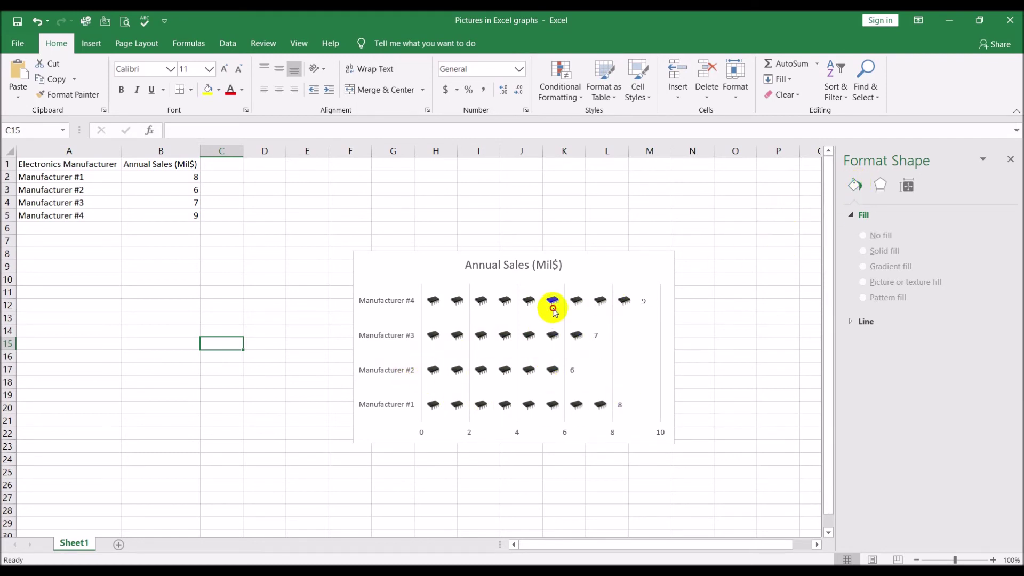
{"action": "left_click", "coordinate": [855, 204]}
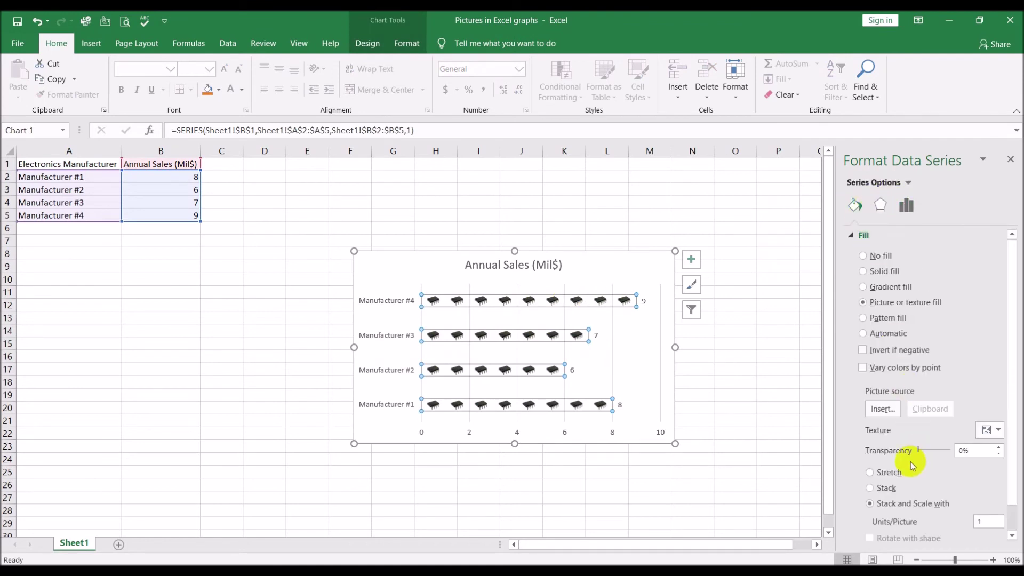
{"action": "scroll", "coordinate": [913, 466], "scroll_direction": "down", "scroll_amount": 1}
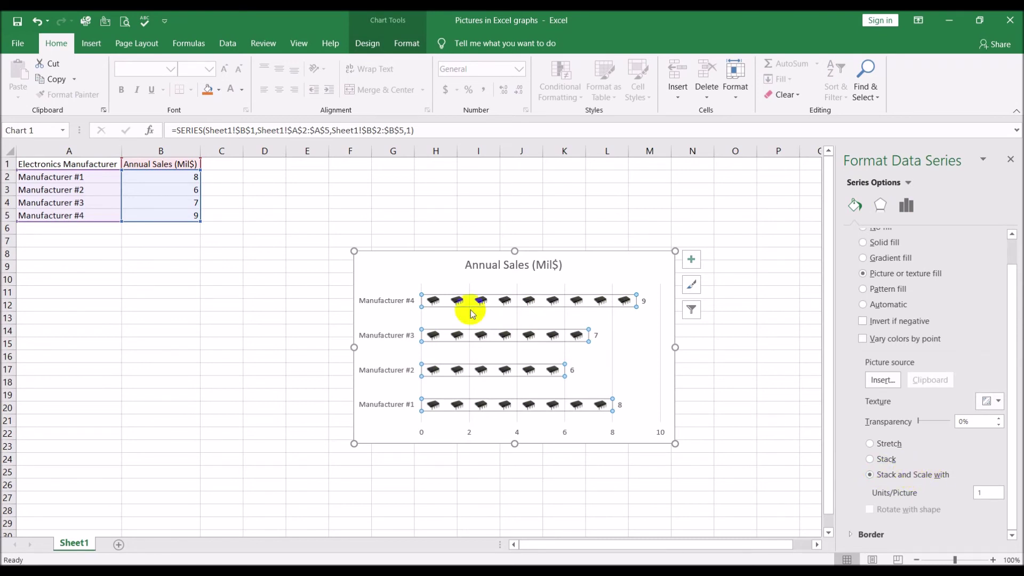
Step: Set the annual sales of Manufacturers #1 to #4 to 80, 60, 78 and 90
{"action": "left_click", "coordinate": [179, 179]}
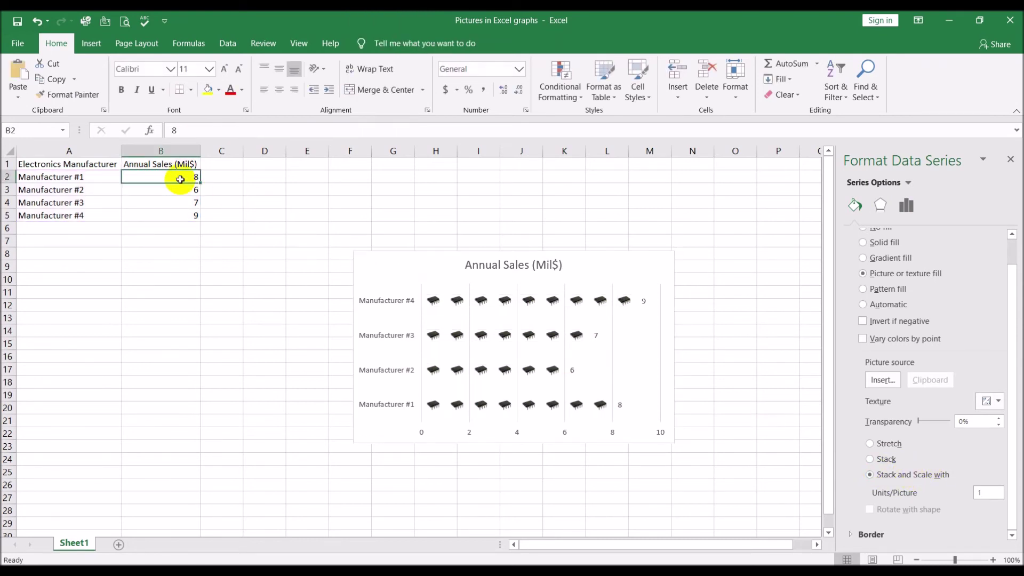
{"action": "left_click", "coordinate": [229, 127]}
{"action": "type", "text": "0"}
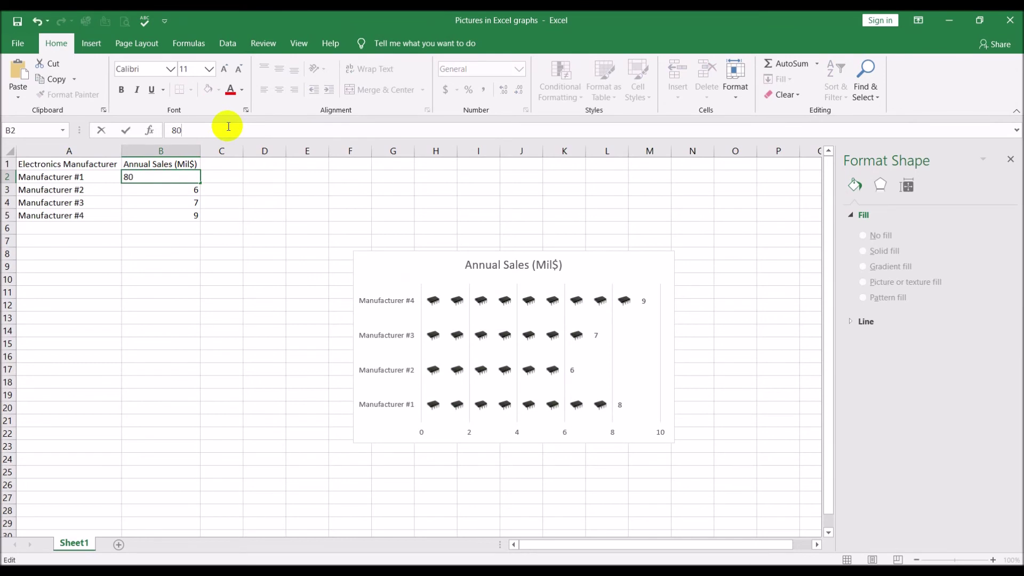
{"action": "key", "text": "Return"}
{"action": "left_click", "coordinate": [228, 127]}
{"action": "type", "text": "0"}
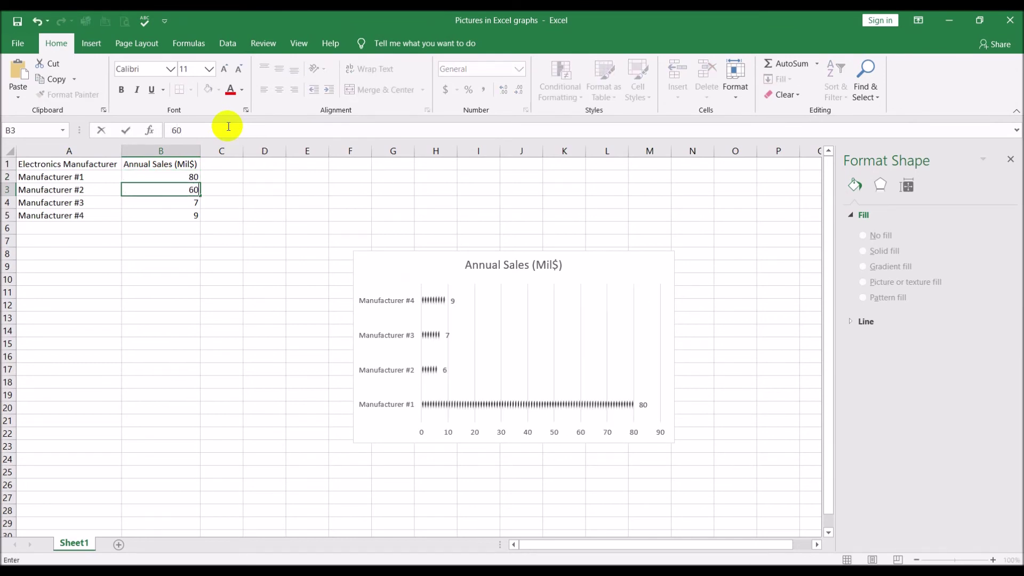
{"action": "key", "text": "Return"}
{"action": "left_click", "coordinate": [229, 126]}
{"action": "type", "text": "8"}
{"action": "key", "text": "Return"}
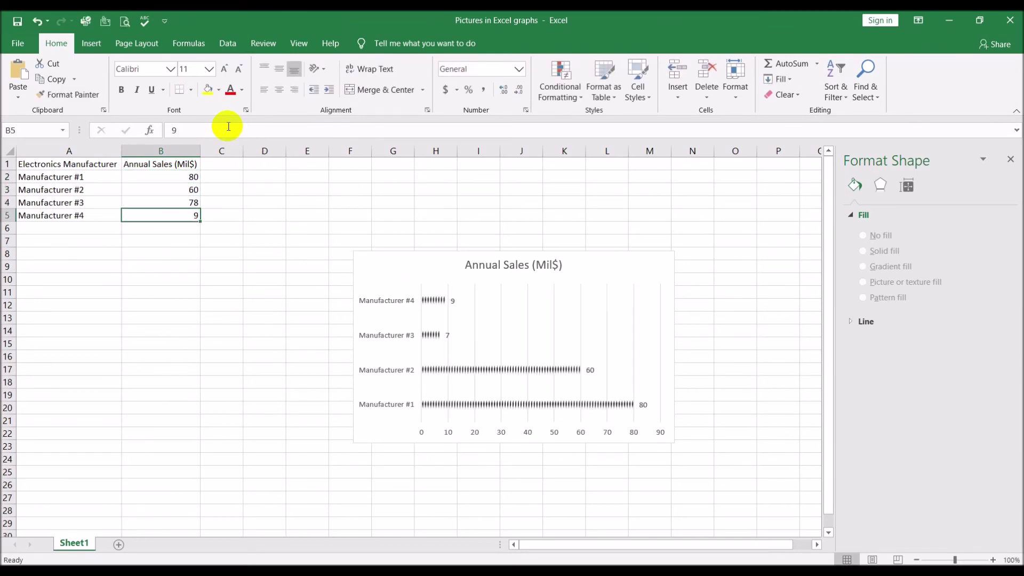
{"action": "left_click", "coordinate": [228, 126]}
{"action": "type", "text": "0"}
{"action": "key", "text": "Return"}
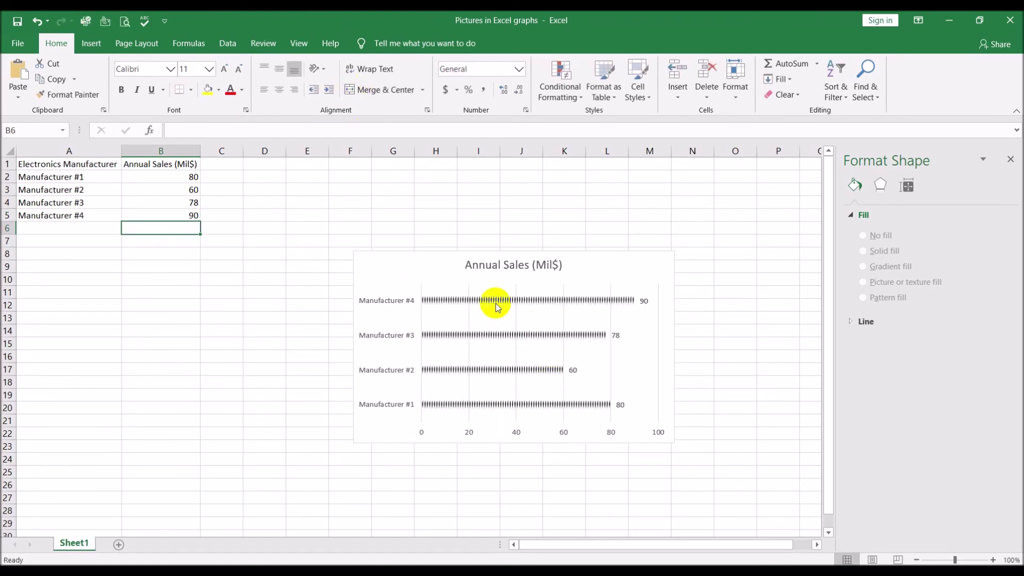
Step: Set Units/Picture to 10 for the stacked and scaled picture fill of the Annual Sales bars
{"action": "mouse_move", "coordinate": [494, 305]}
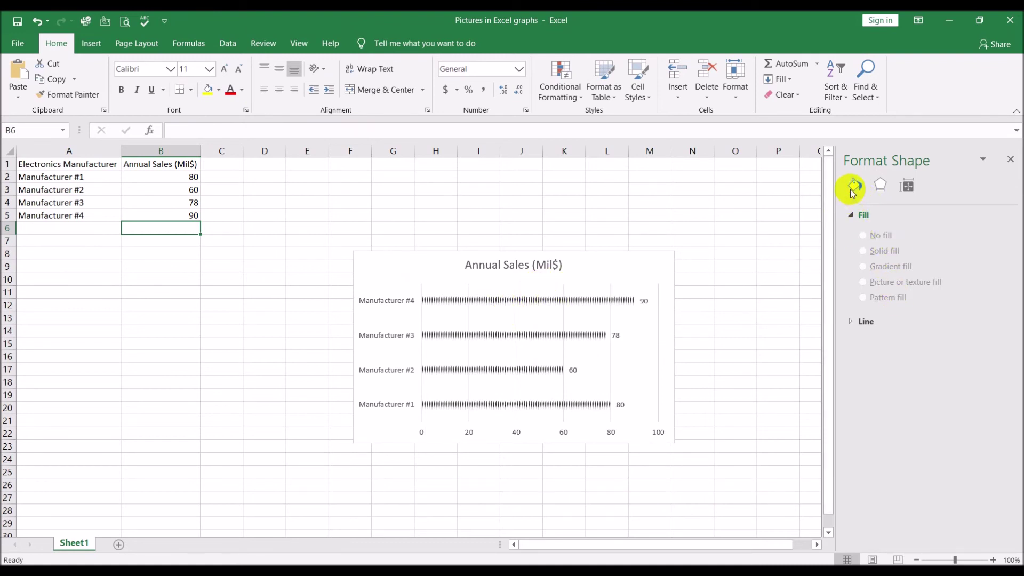
{"action": "left_click", "coordinate": [586, 299]}
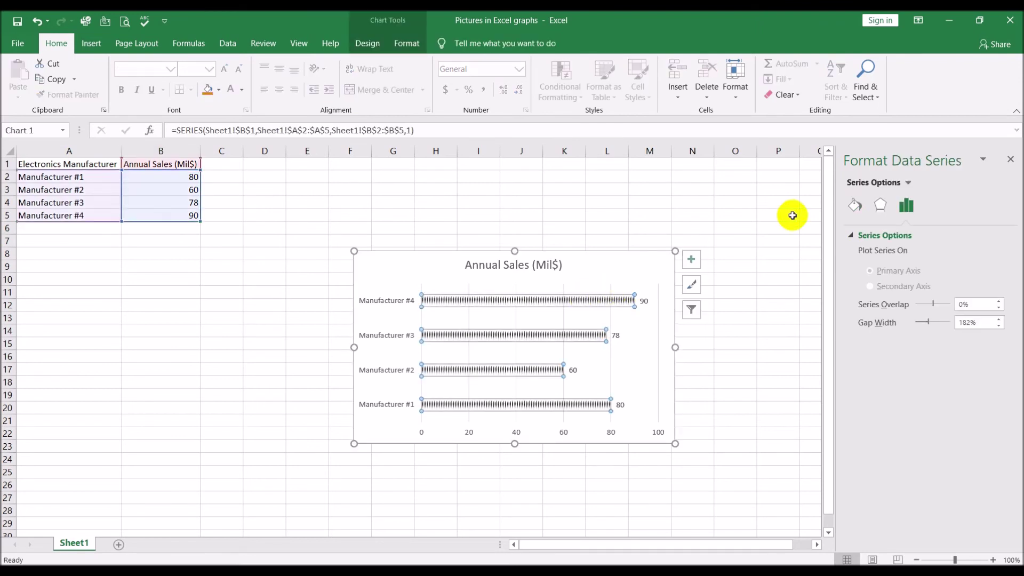
{"action": "left_click", "coordinate": [851, 207]}
{"action": "scroll", "coordinate": [920, 339], "scroll_direction": "down", "scroll_amount": 1}
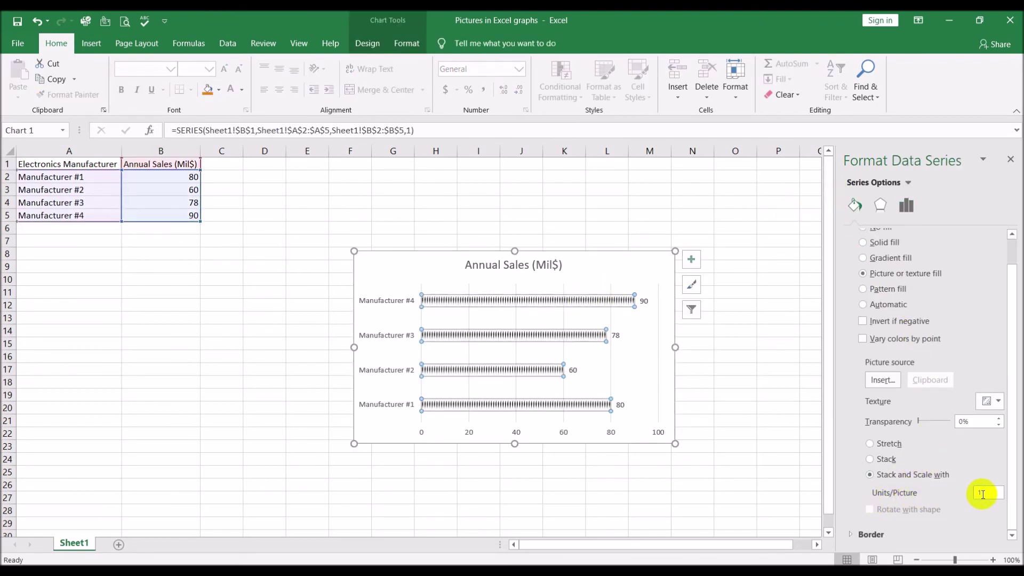
{"action": "left_click", "coordinate": [983, 495]}
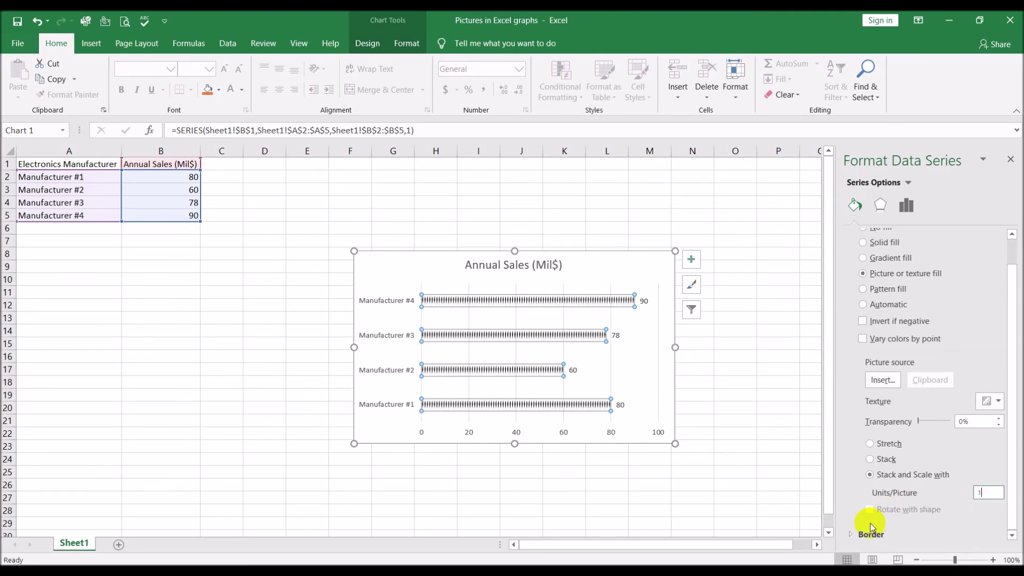
{"action": "type", "text": "0"}
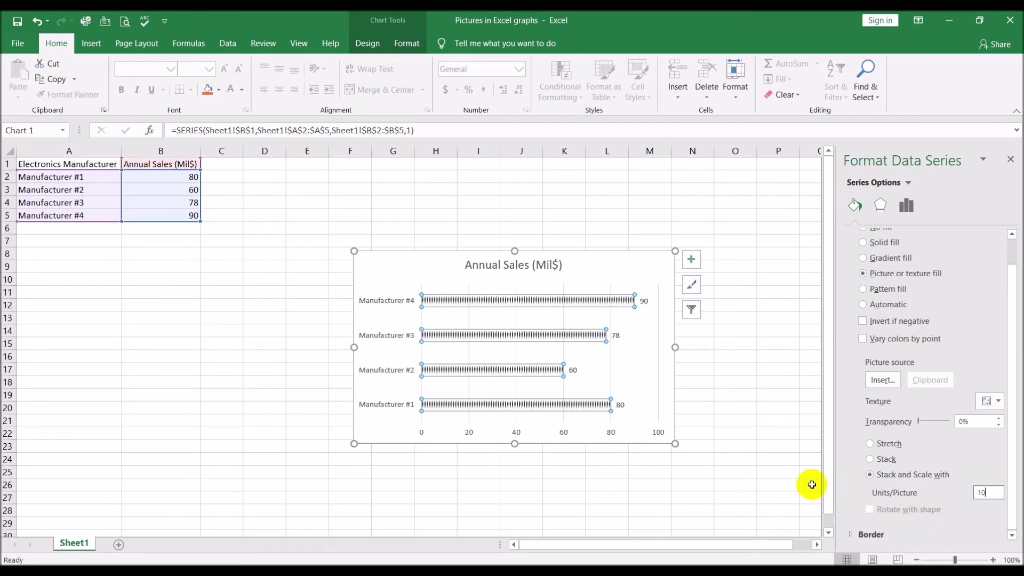
{"action": "left_click", "coordinate": [795, 484]}
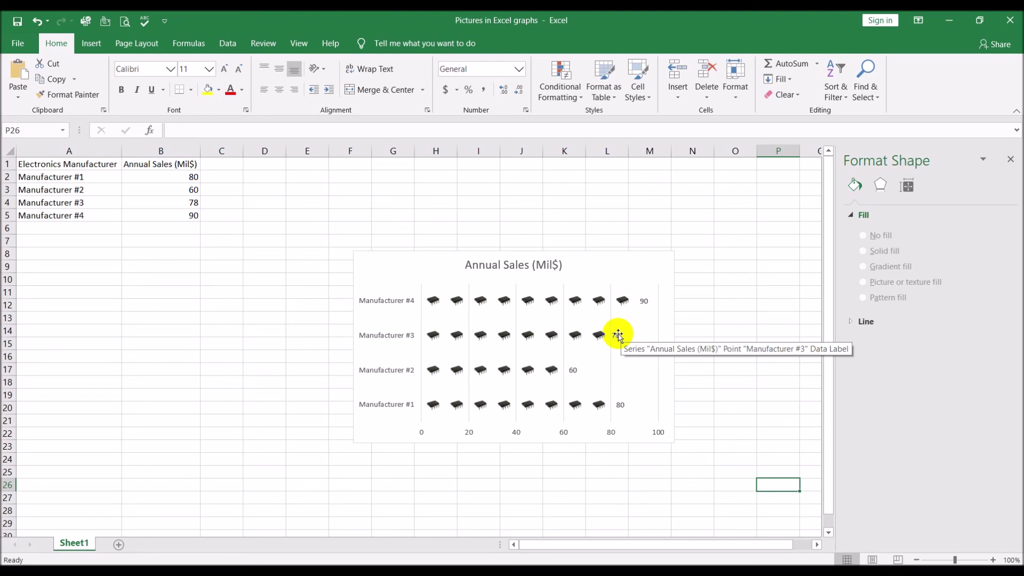
{"action": "left_click", "coordinate": [590, 305]}
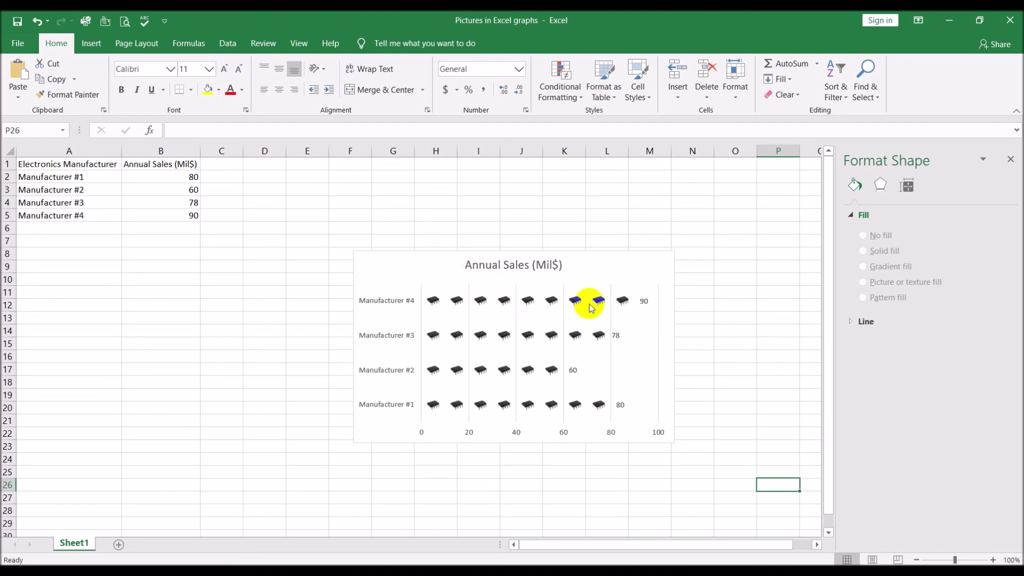